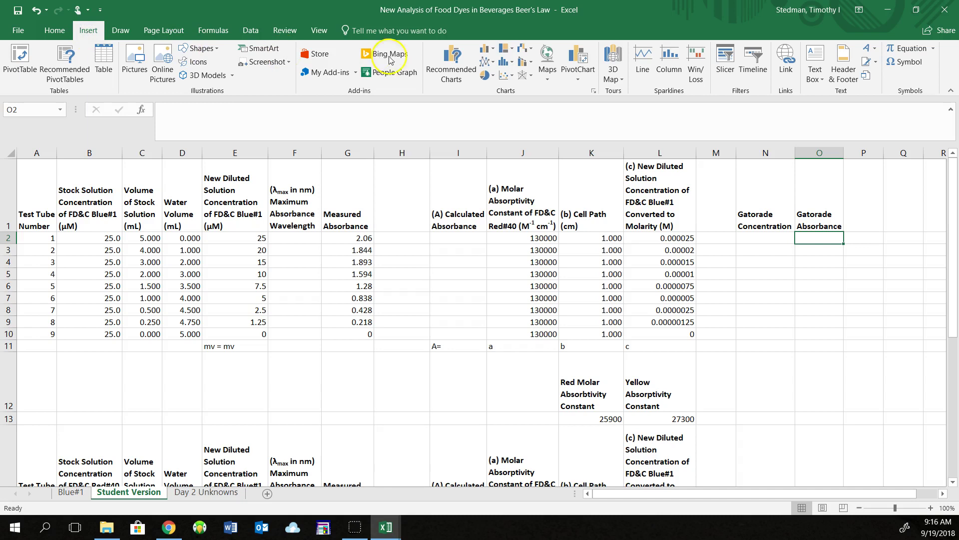
- Insert a markers-only scatter chart and move it down and right, off the data
click(511, 76)
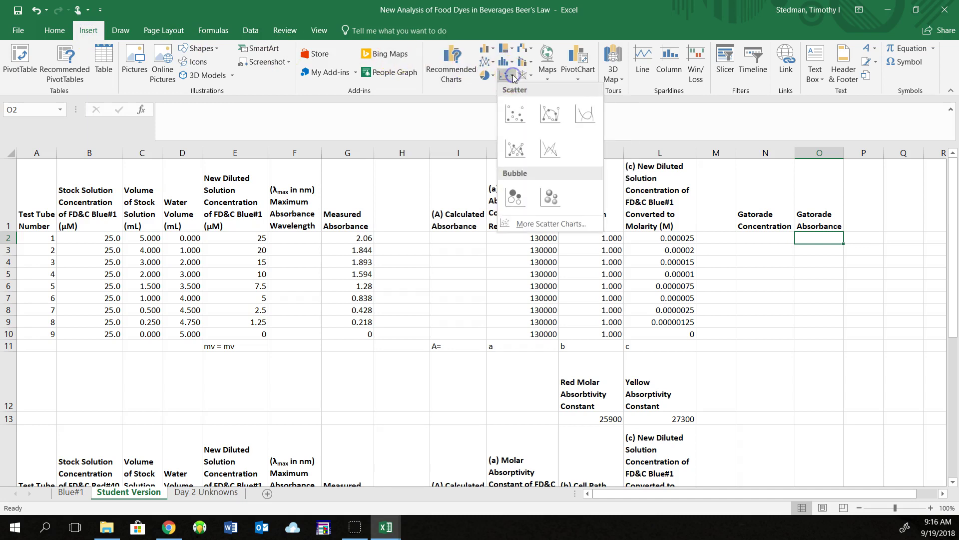
click(516, 116)
click(516, 115)
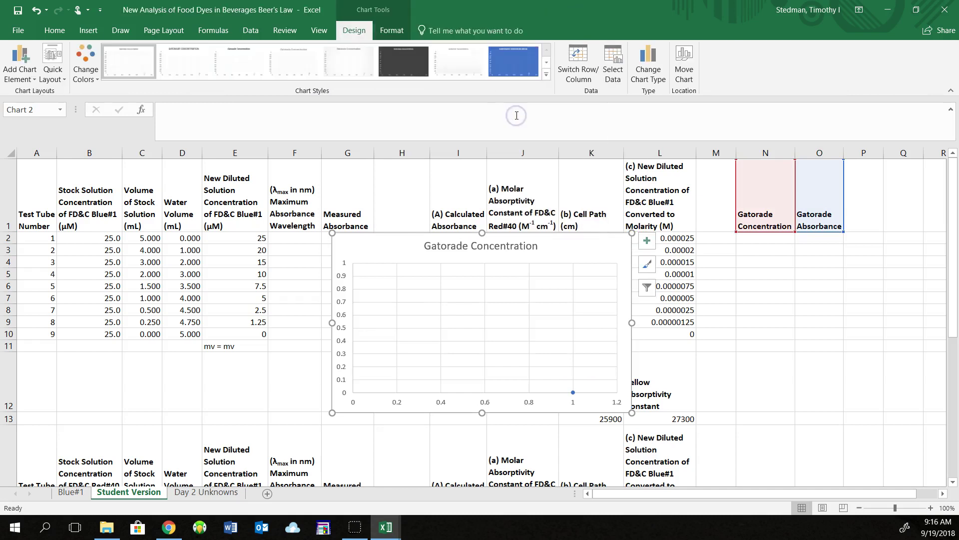
click(576, 234)
drag(576, 235, 633, 277)
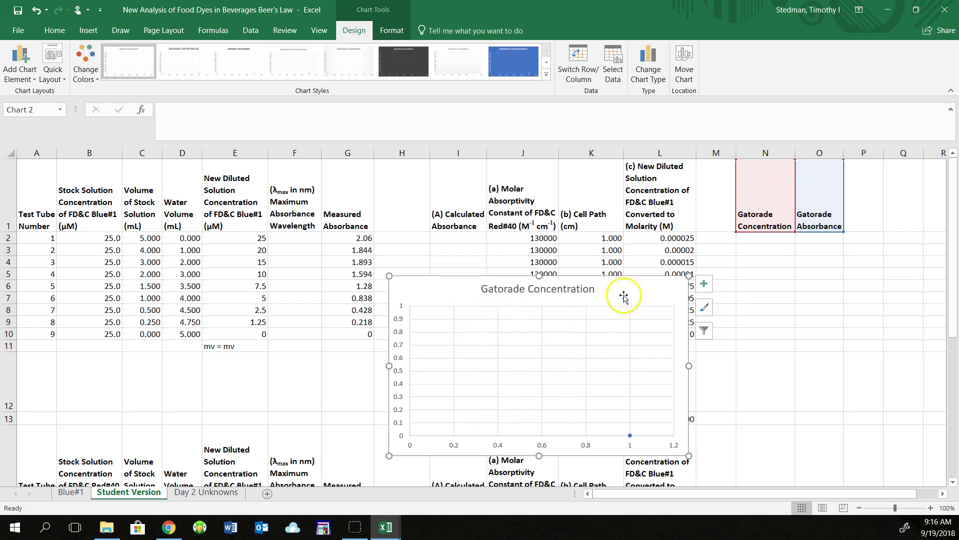
- Remove the Gatorade Concentration series from the chart's data source, leaving it blank
right_click(638, 292)
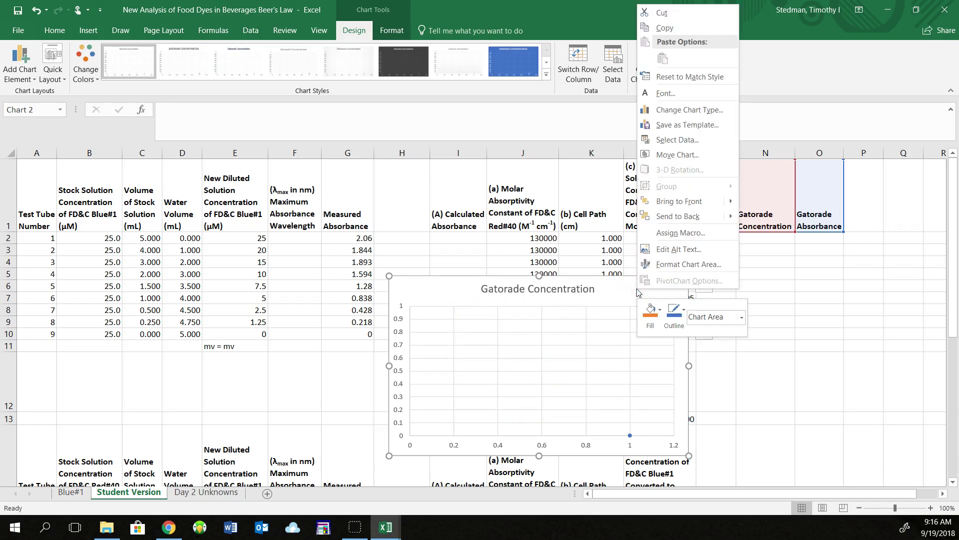
click(665, 141)
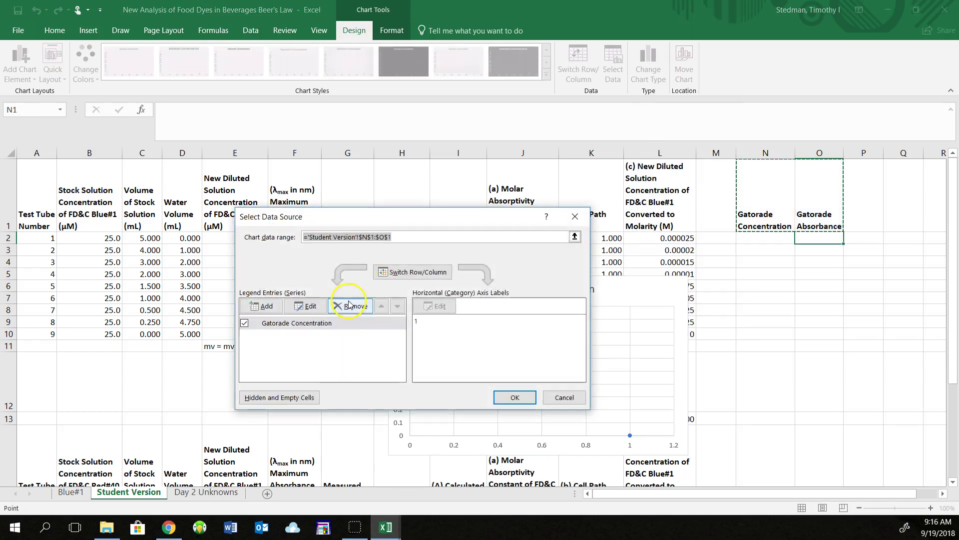
click(299, 324)
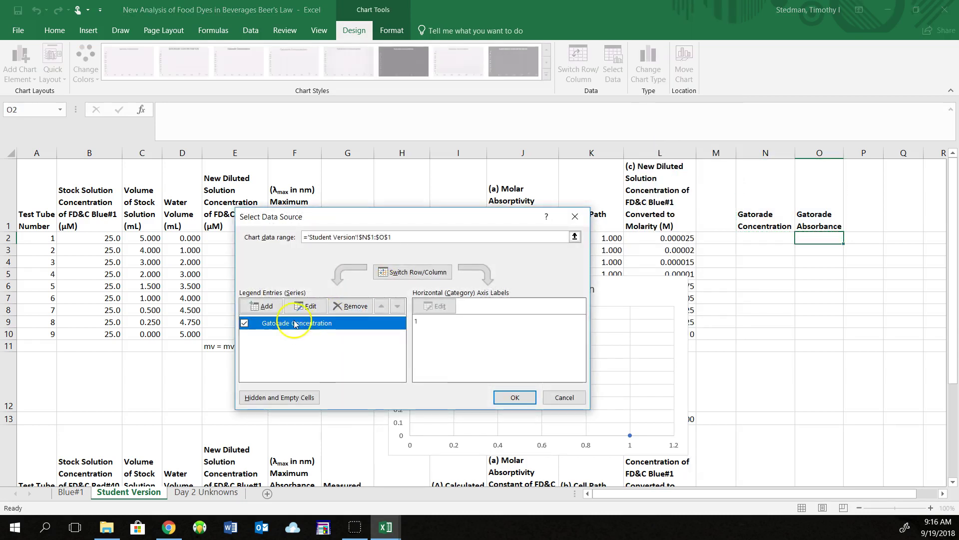
click(351, 307)
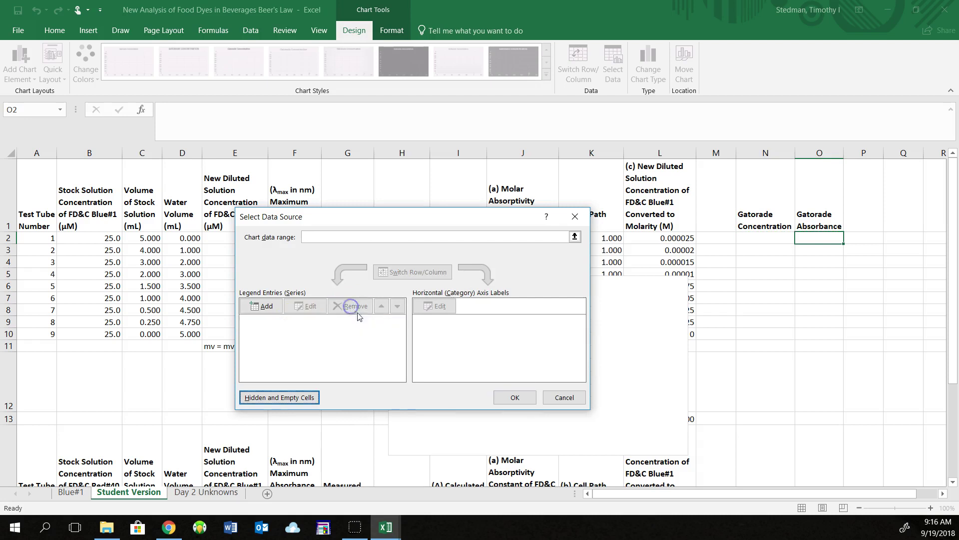
click(514, 397)
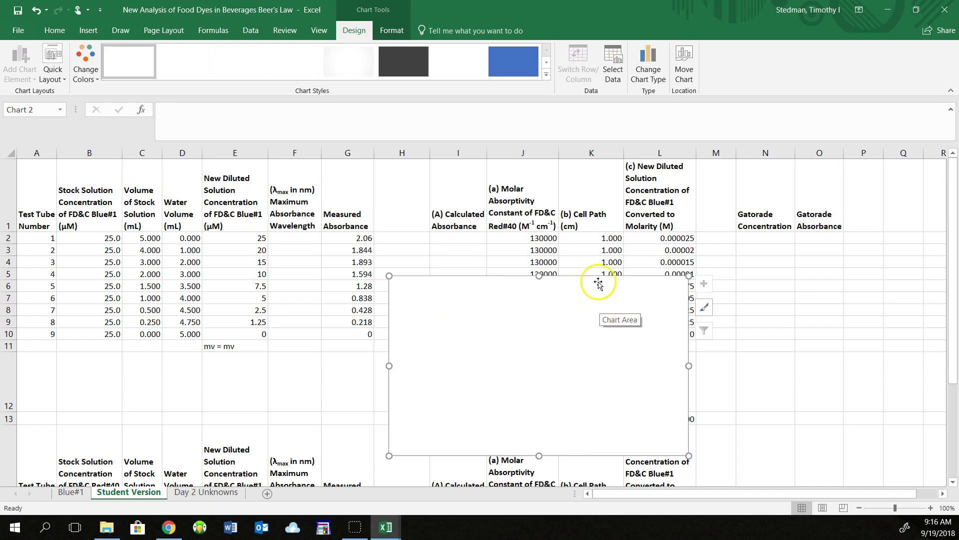
- Move the empty chart beside the table and start a new series named 'Blue Linear'
drag(597, 274, 649, 296)
right_click(569, 385)
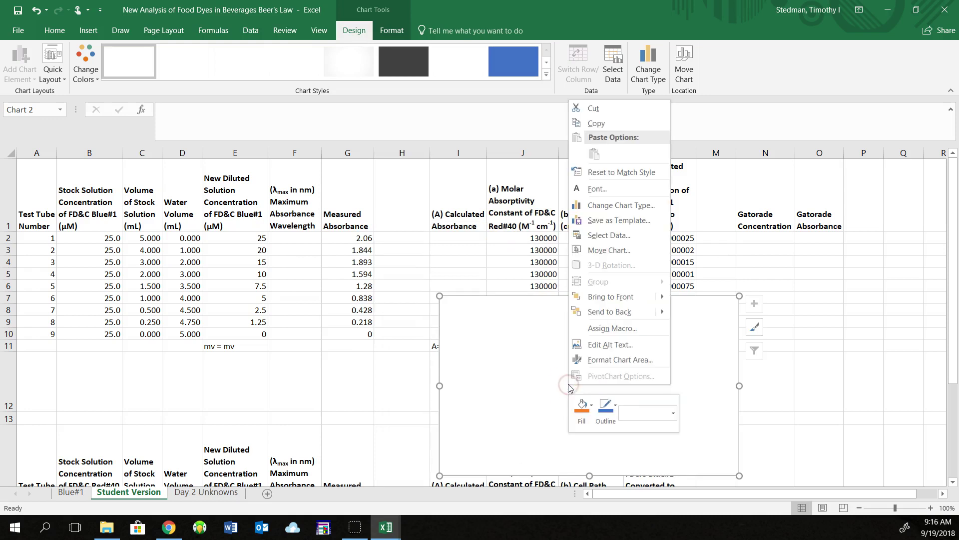
click(605, 235)
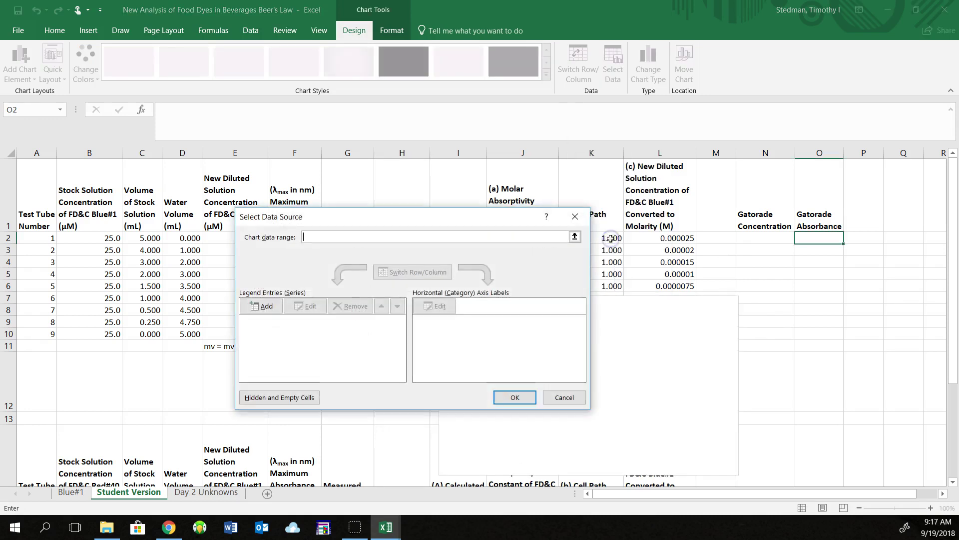
click(259, 306)
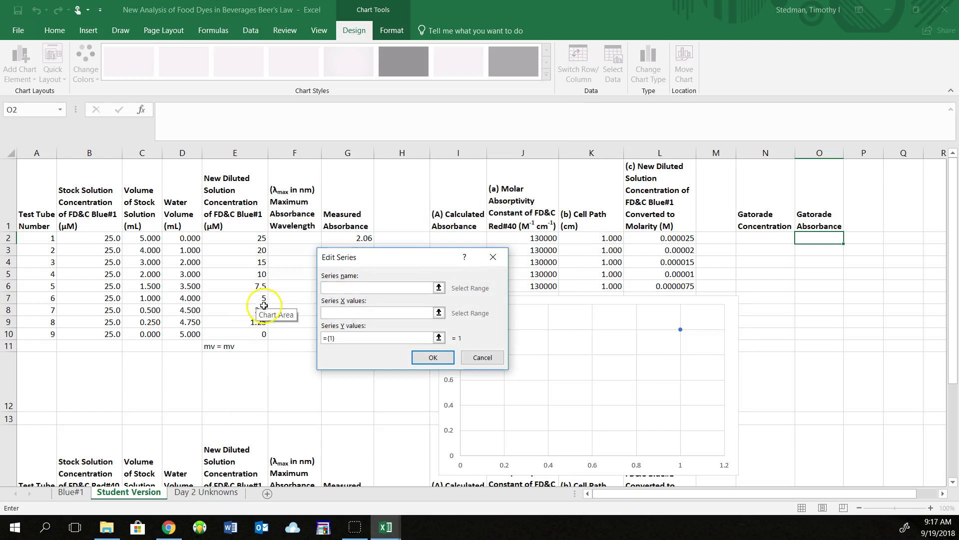
drag(396, 256, 551, 258)
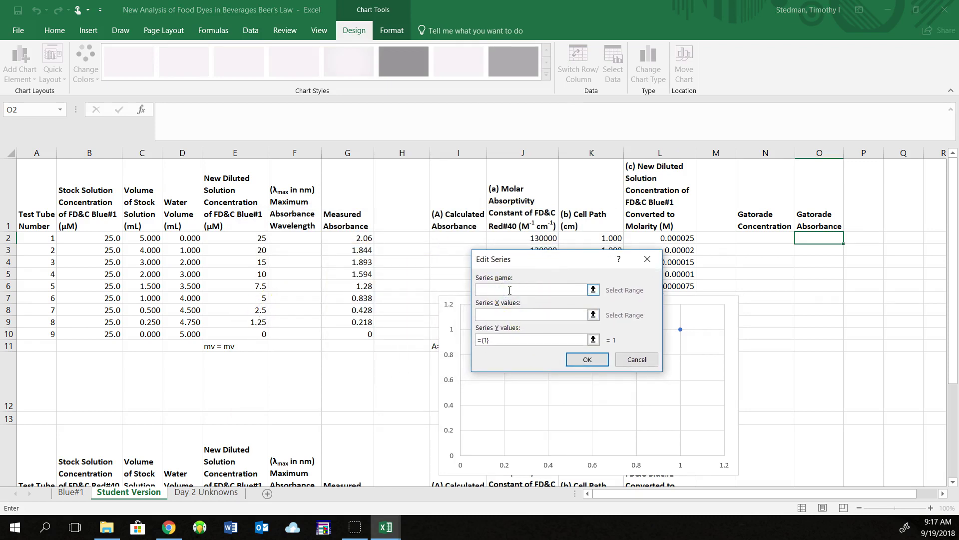
text(Blue Linear)
click(495, 315)
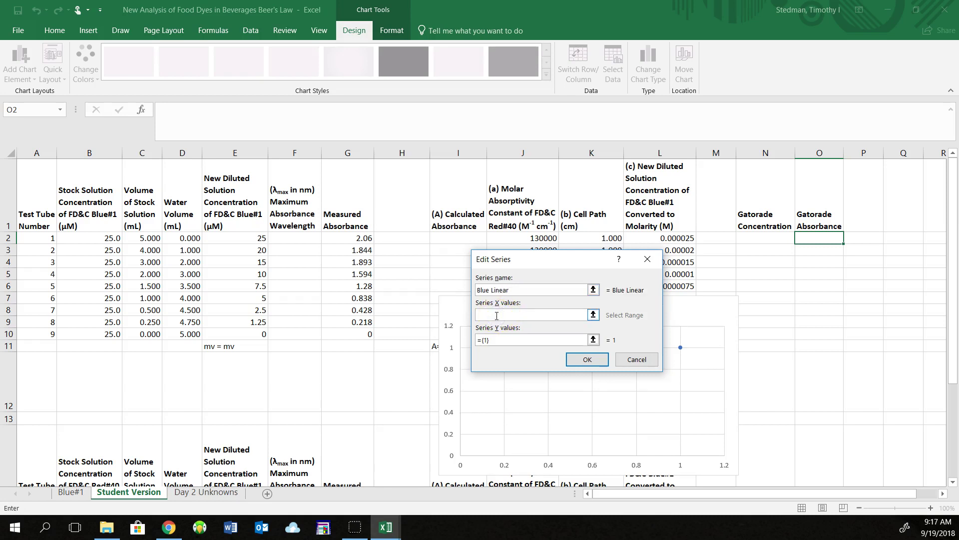
- Set the Blue Linear series X values to E7:E10 and Y values to G7:G10, and apply it
click(258, 333)
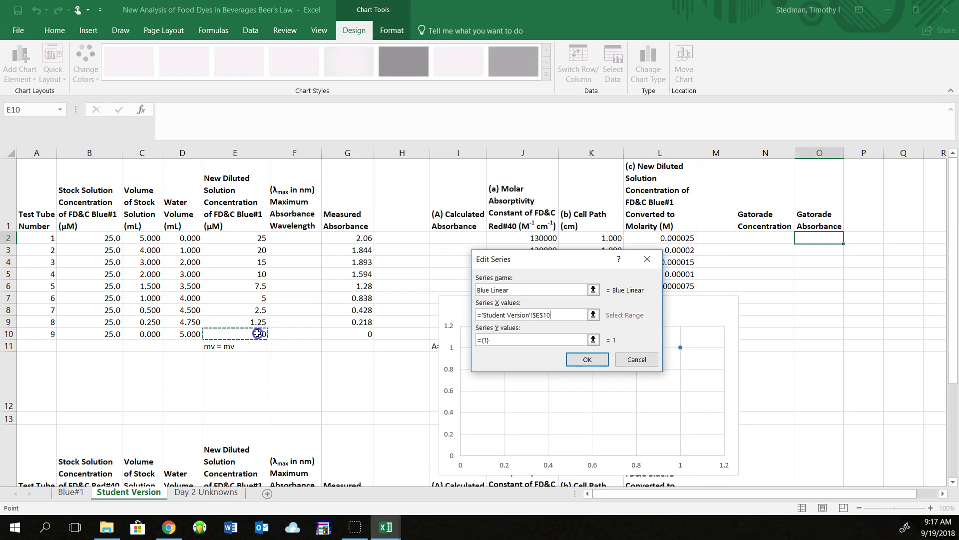
drag(258, 334, 258, 302)
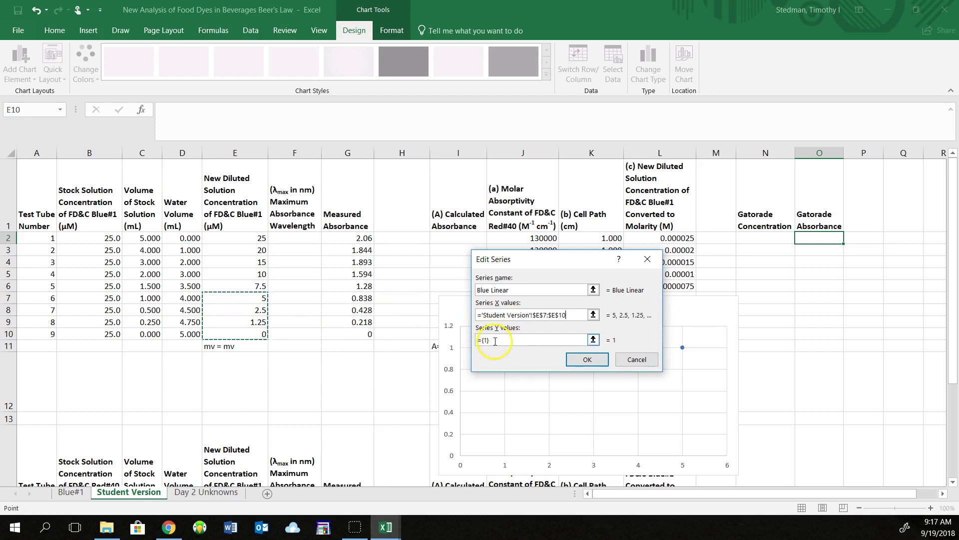
drag(495, 341, 472, 344)
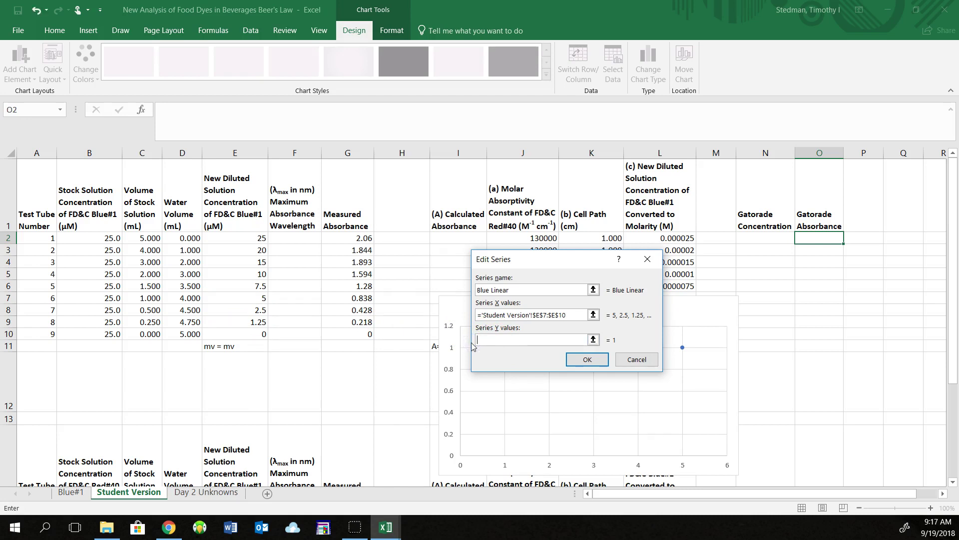
click(364, 335)
drag(364, 335, 363, 299)
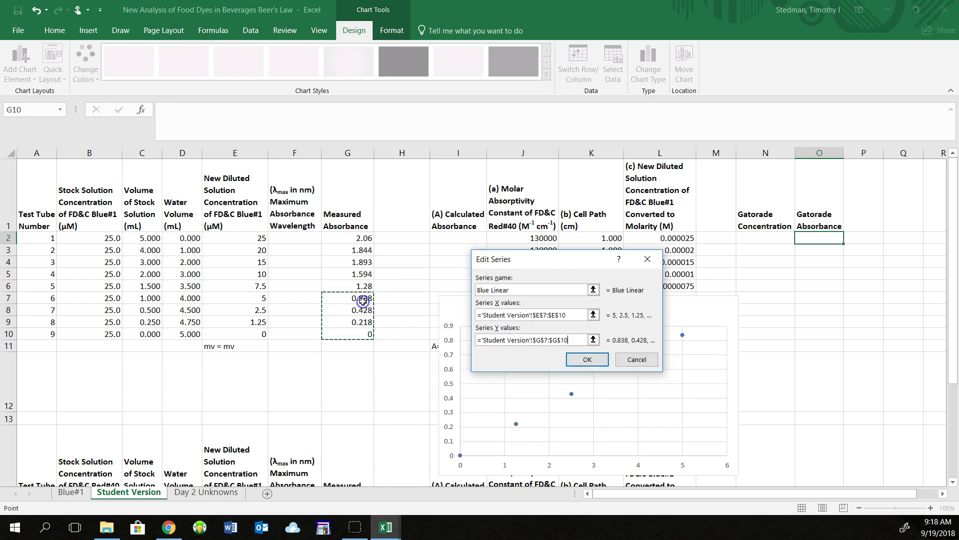
click(582, 360)
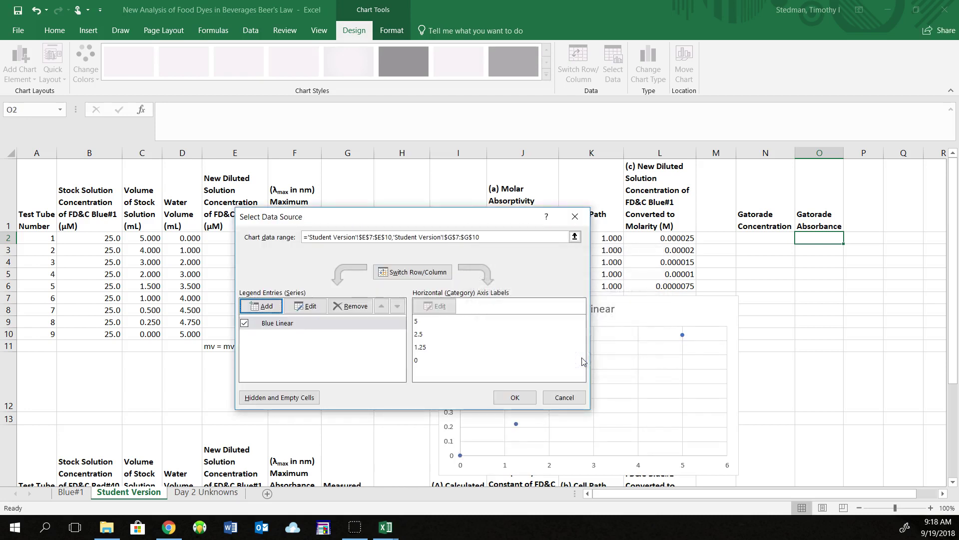
click(516, 398)
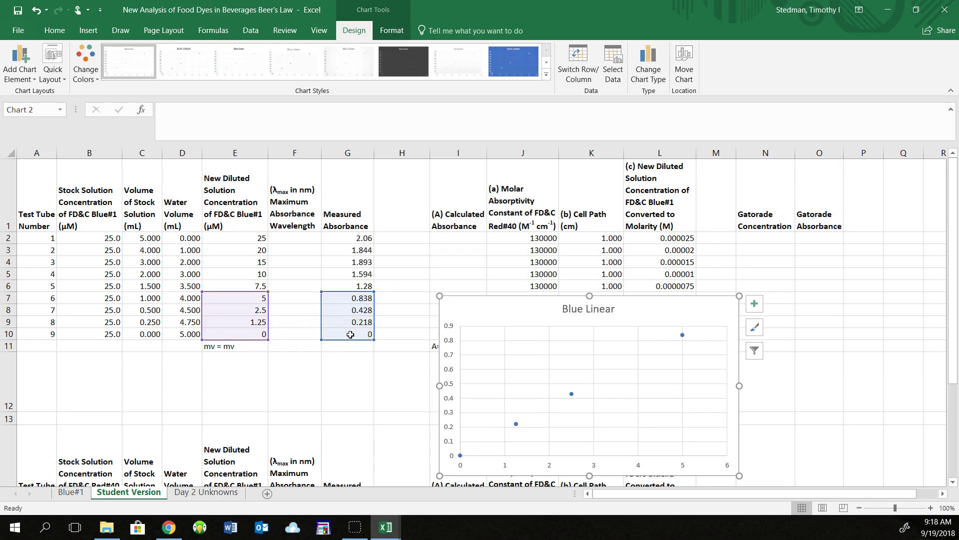
- Click off the chart to view the four Blue Linear points titled Blue Linear
click(254, 334)
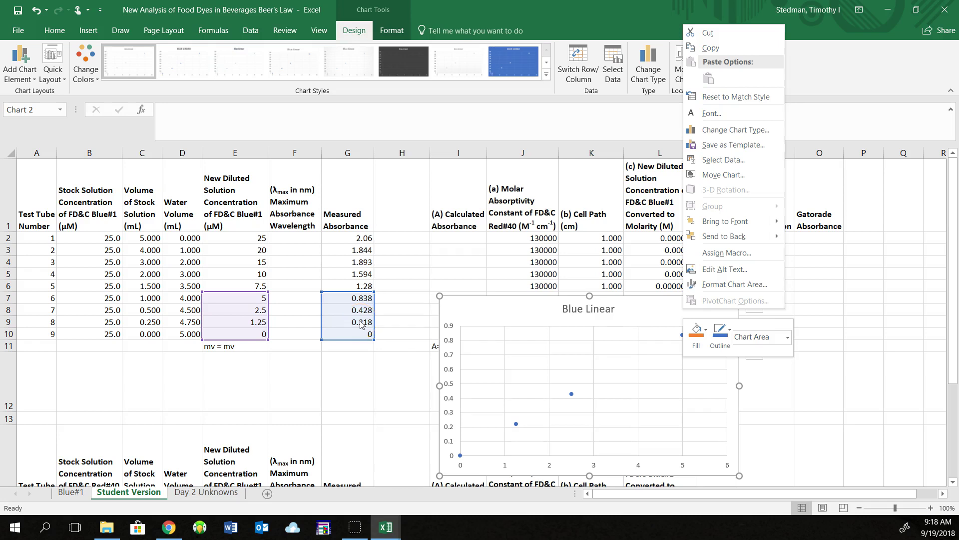
- Add a Blue Nonlinear series with X values E2:E6 and Y values G2:G6
click(735, 161)
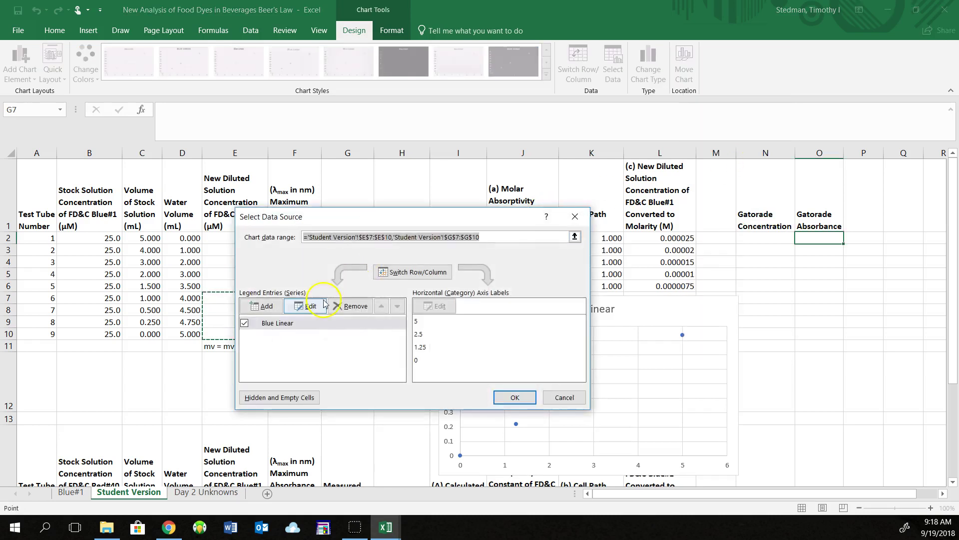
click(268, 307)
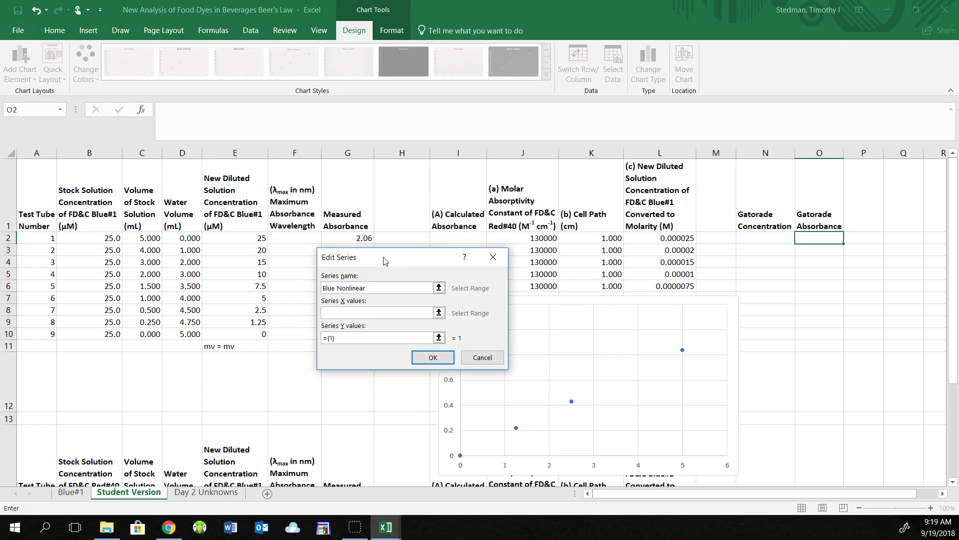
click(328, 313)
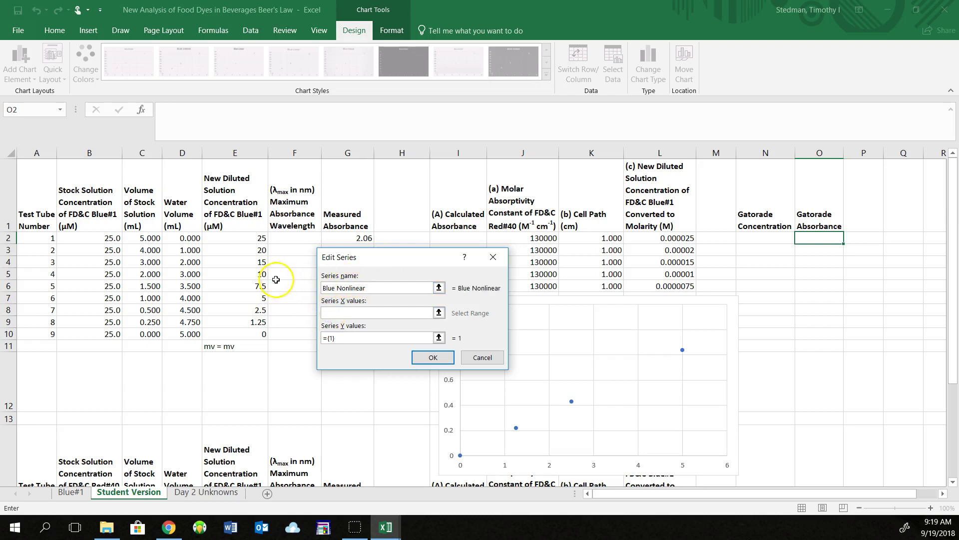
drag(395, 257, 551, 308)
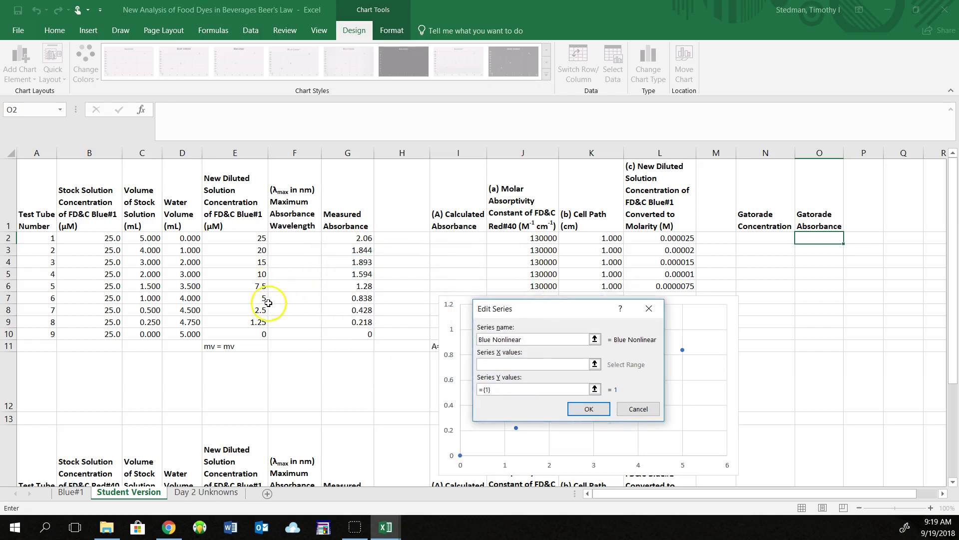
drag(251, 285, 254, 236)
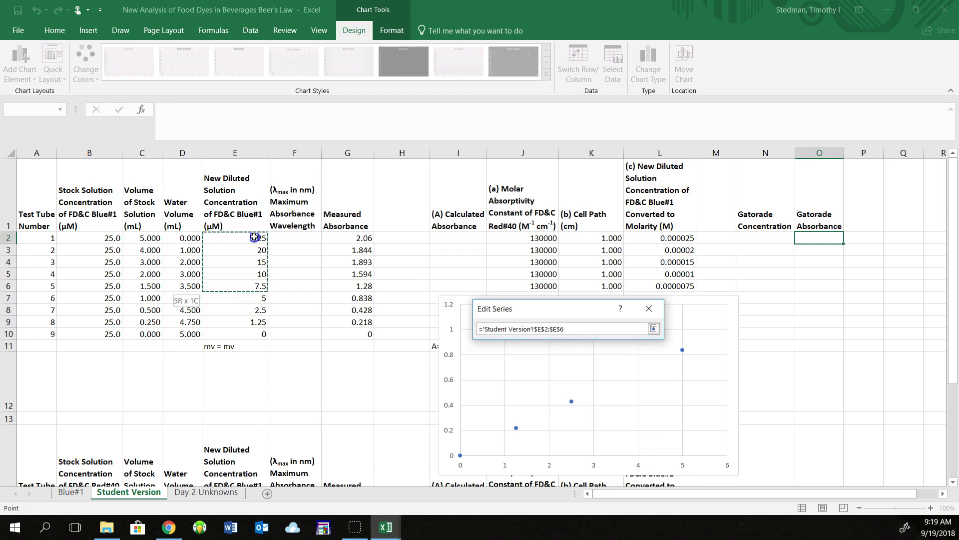
click(497, 389)
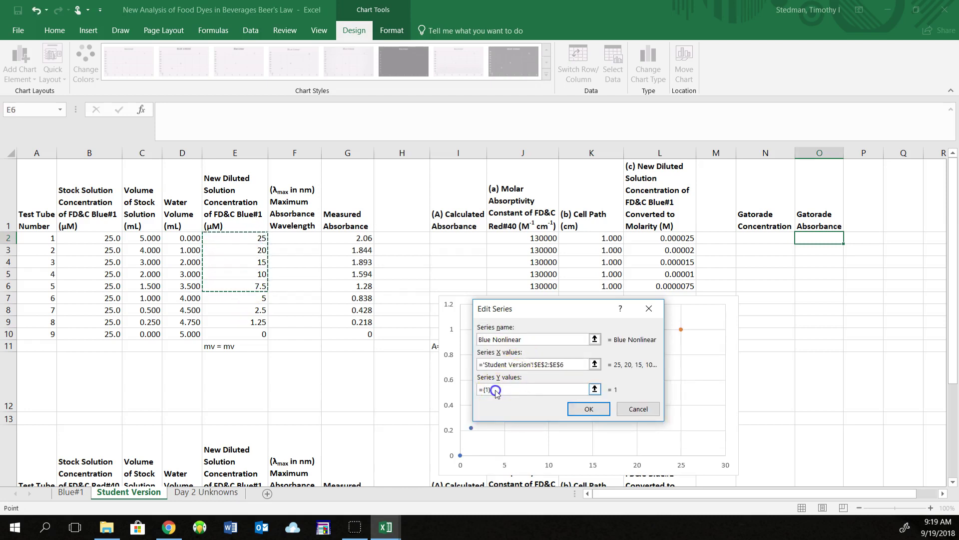
drag(497, 389, 469, 393)
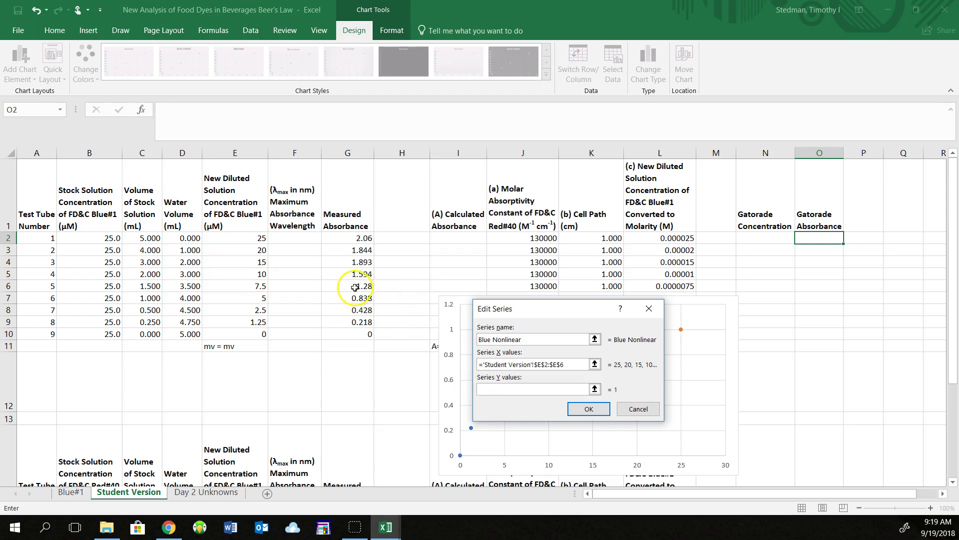
drag(357, 286, 355, 240)
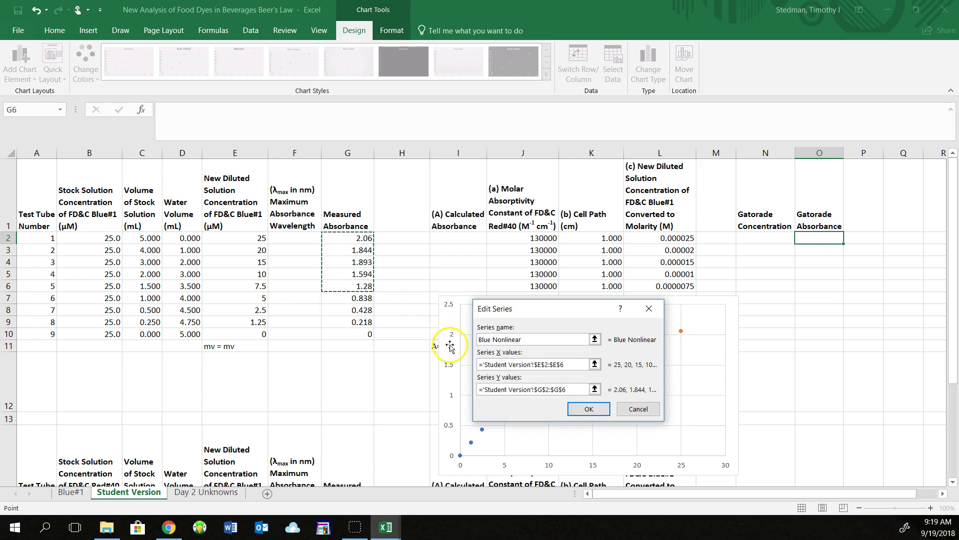
click(585, 411)
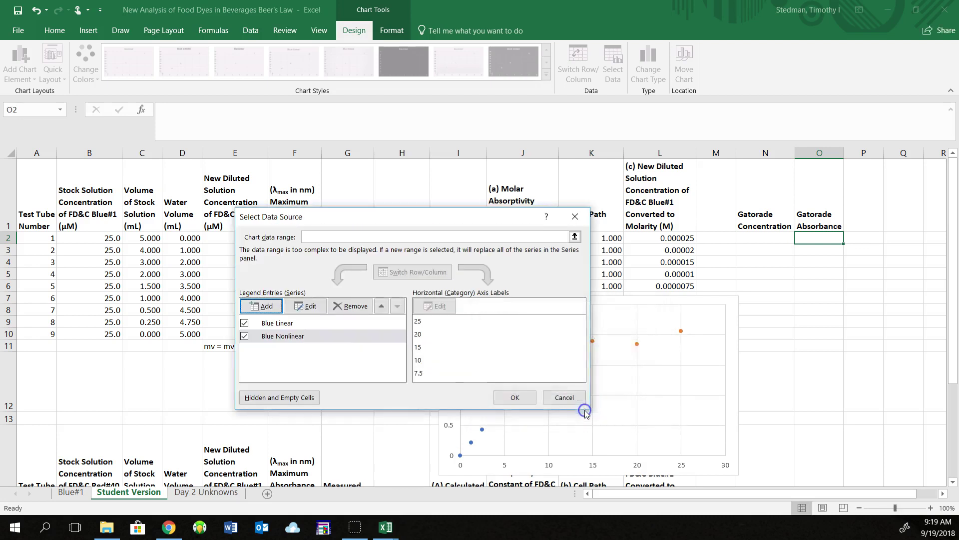
click(514, 397)
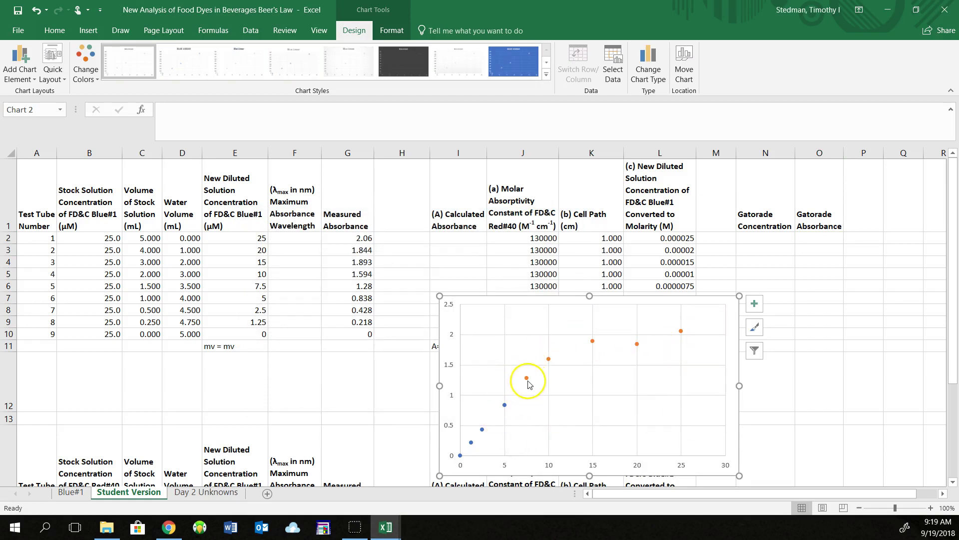
mouse_move(527, 379)
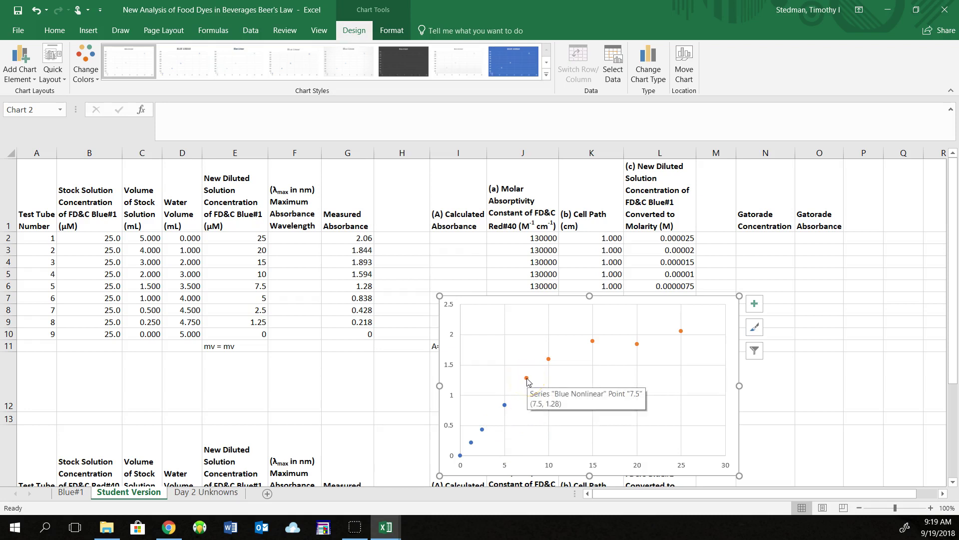
click(527, 379)
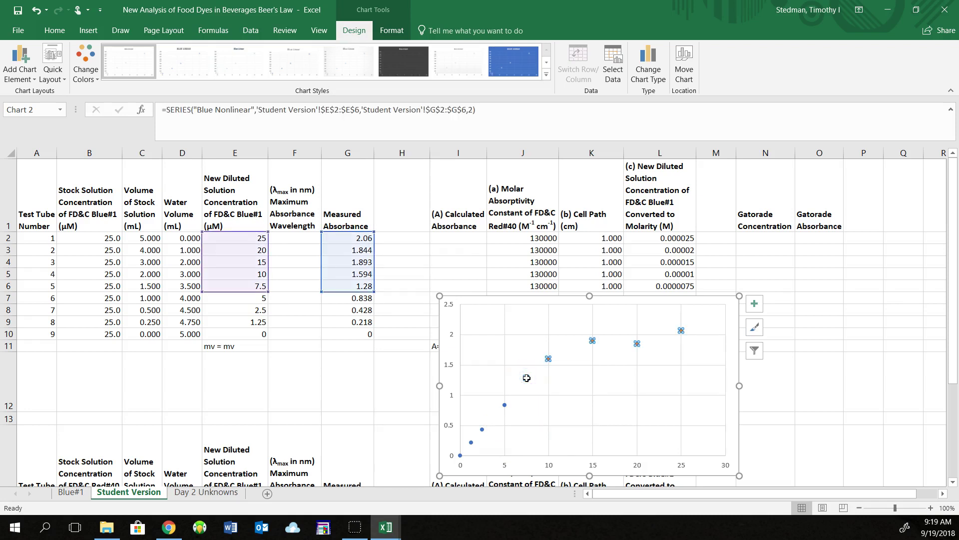
click(756, 328)
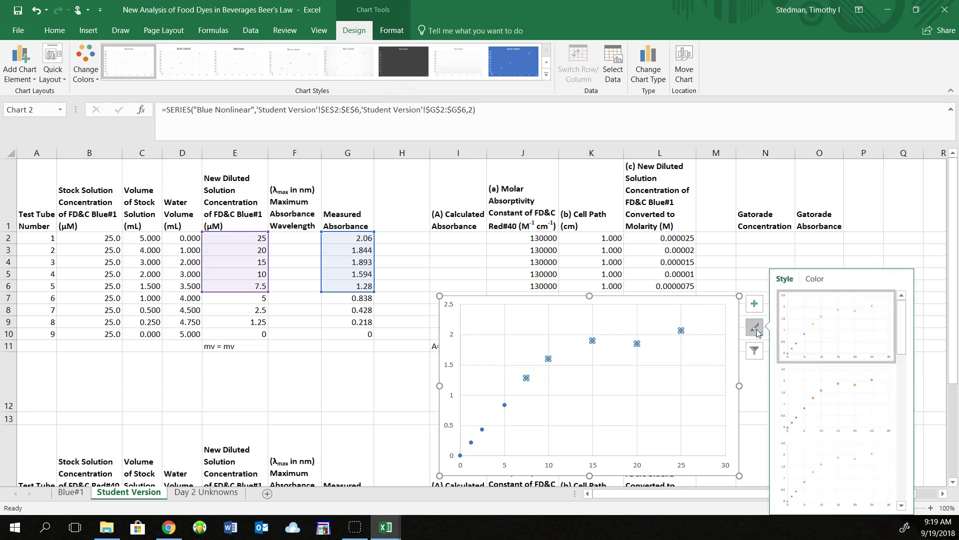
click(816, 279)
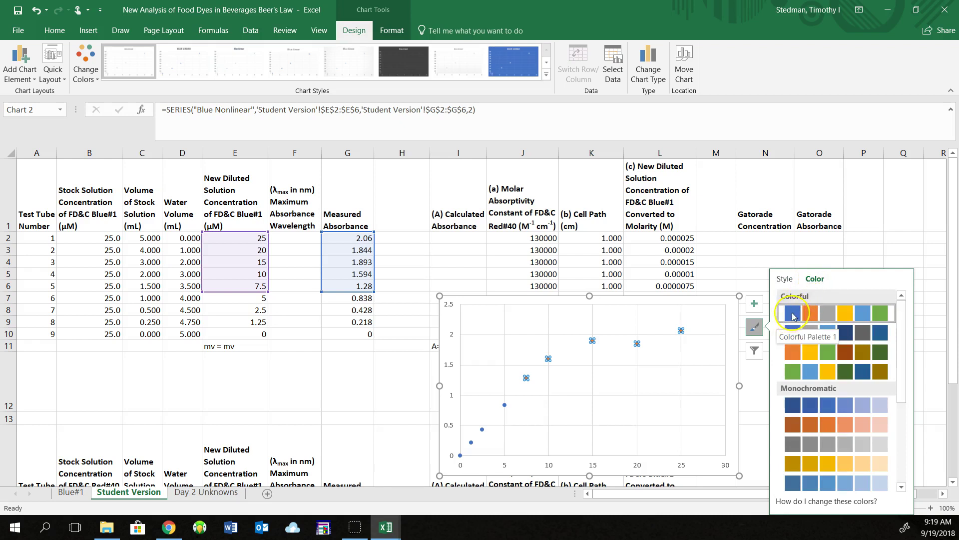
click(794, 315)
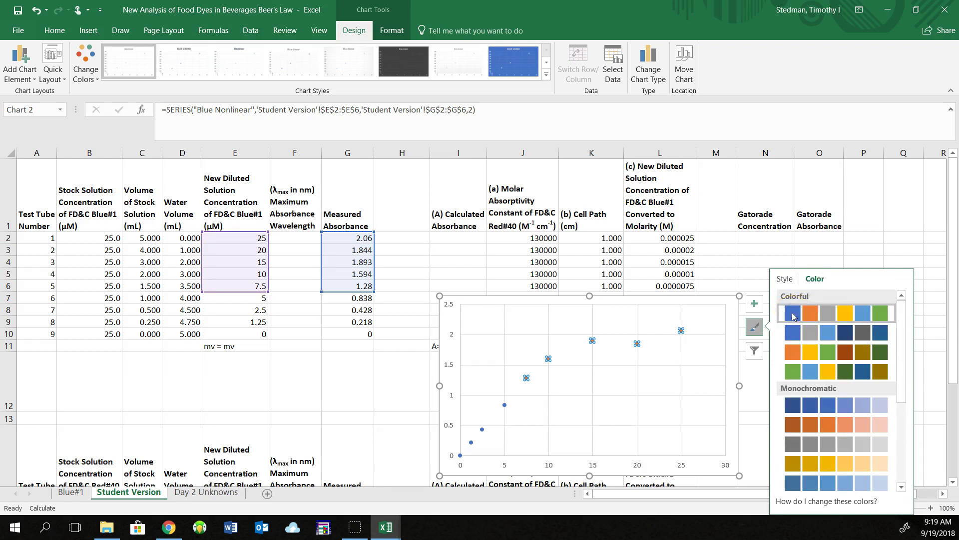
click(799, 332)
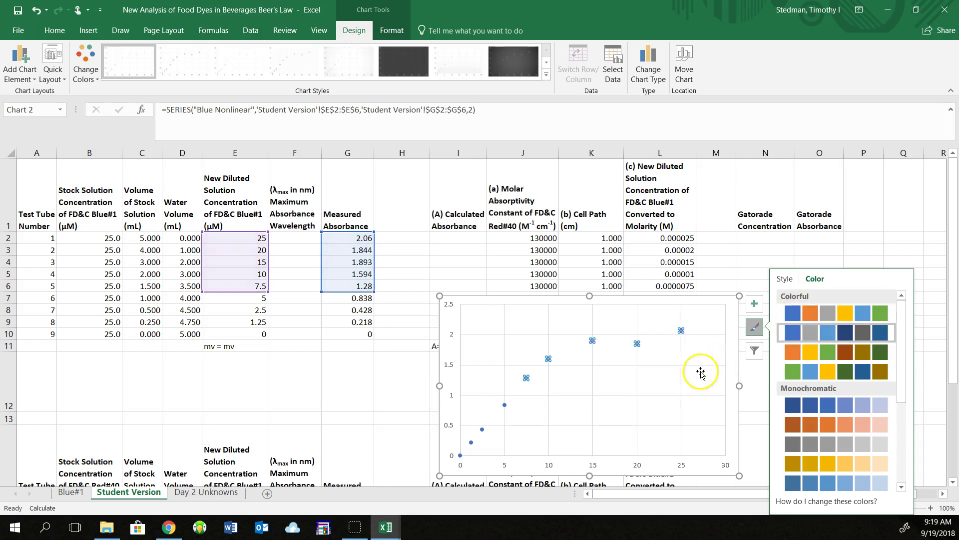
click(789, 334)
click(635, 374)
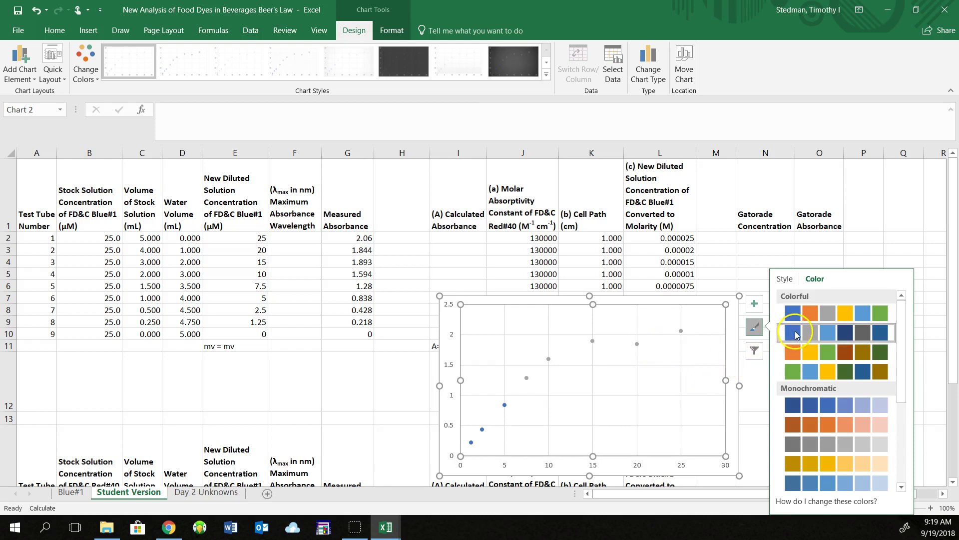
click(796, 334)
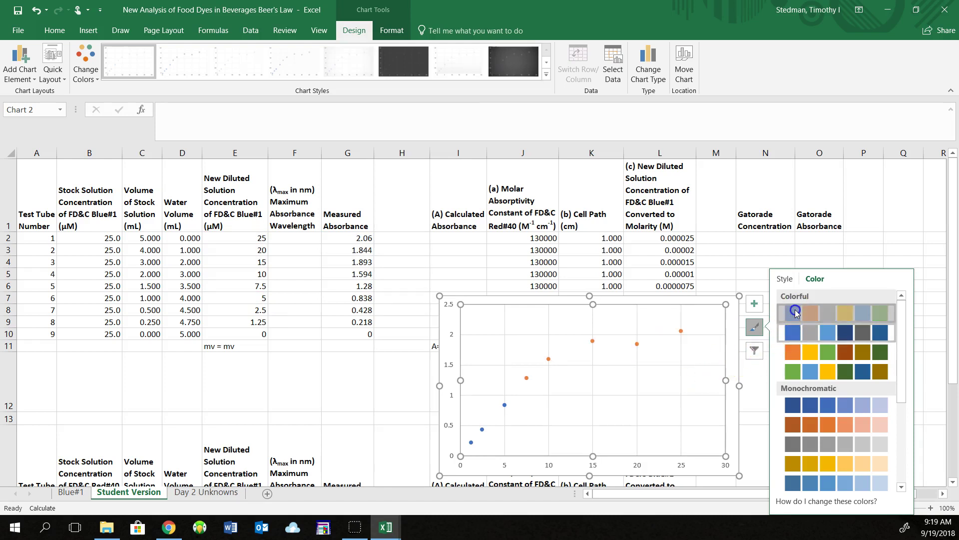
click(795, 317)
click(581, 395)
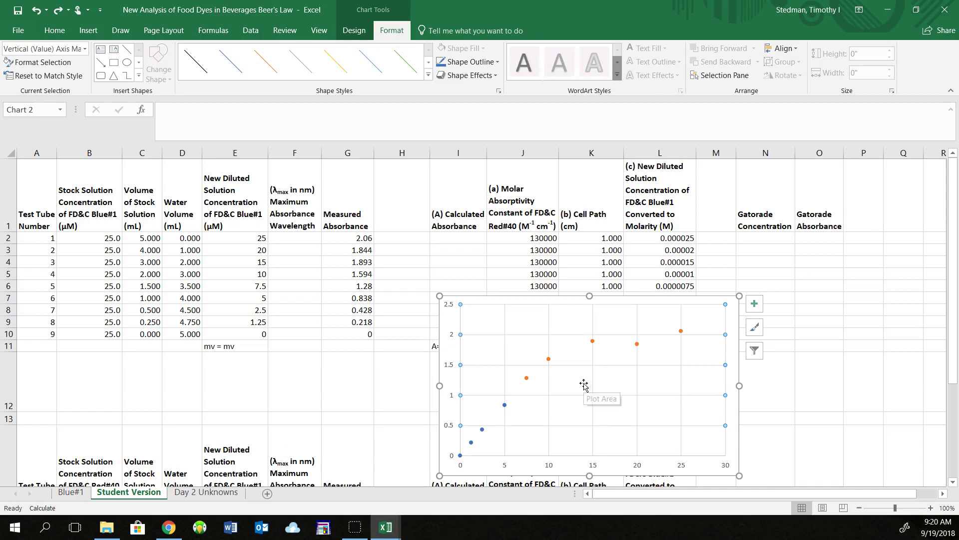
- Fill the Blue Nonlinear points with blue
click(527, 379)
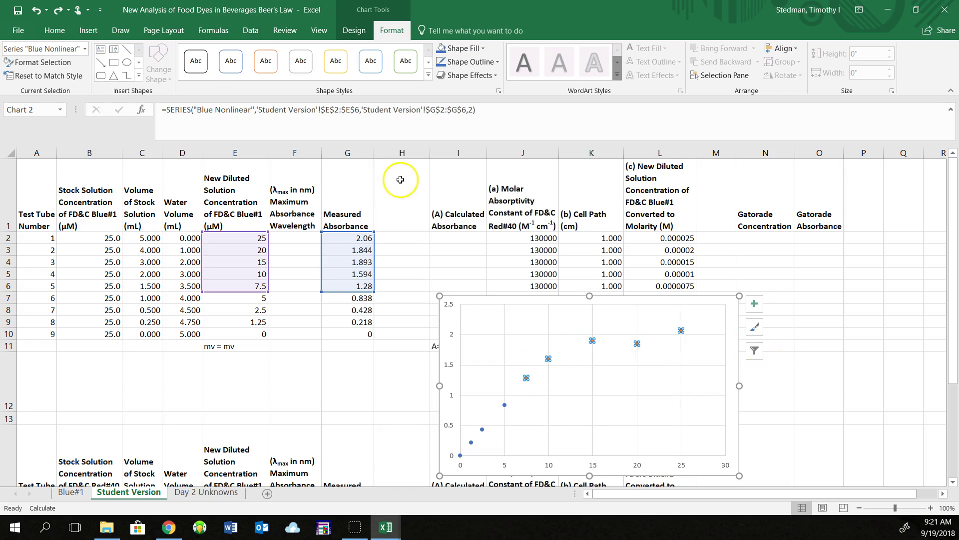
click(394, 31)
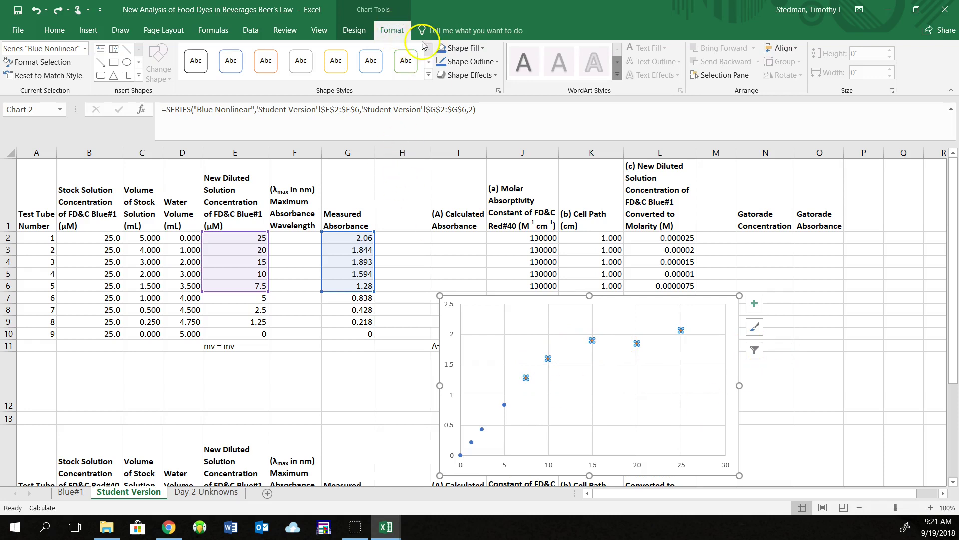
click(483, 49)
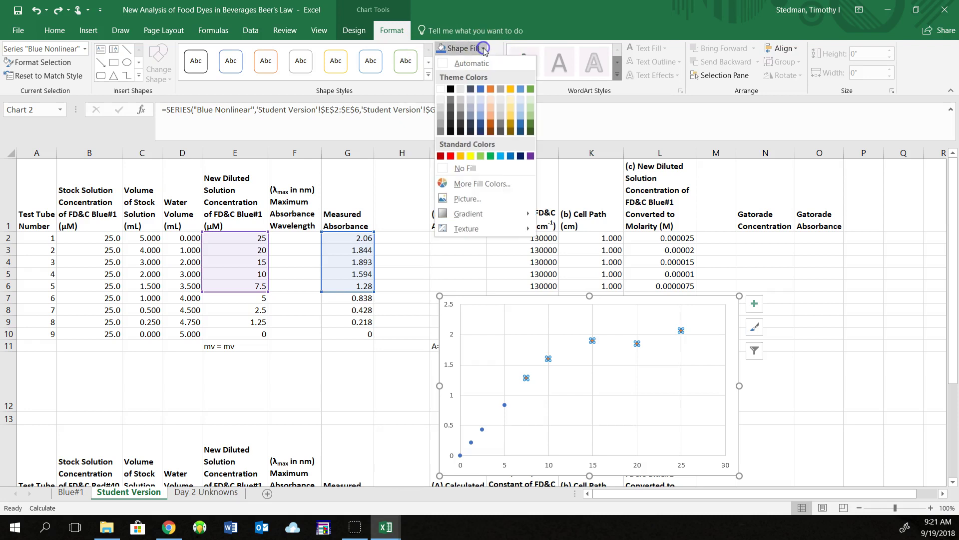
click(481, 89)
- Apply a Monochromatic blue colour palette to the whole chart
click(580, 370)
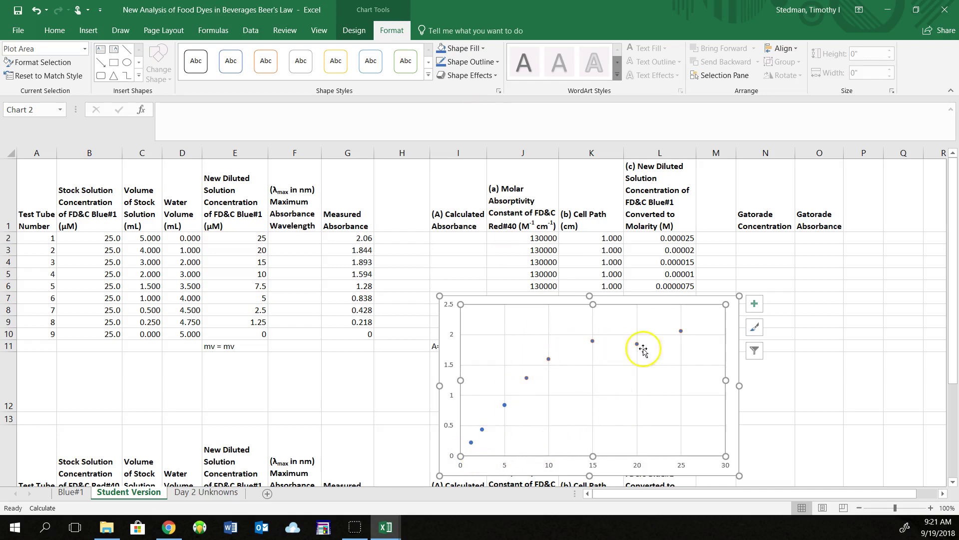
click(755, 328)
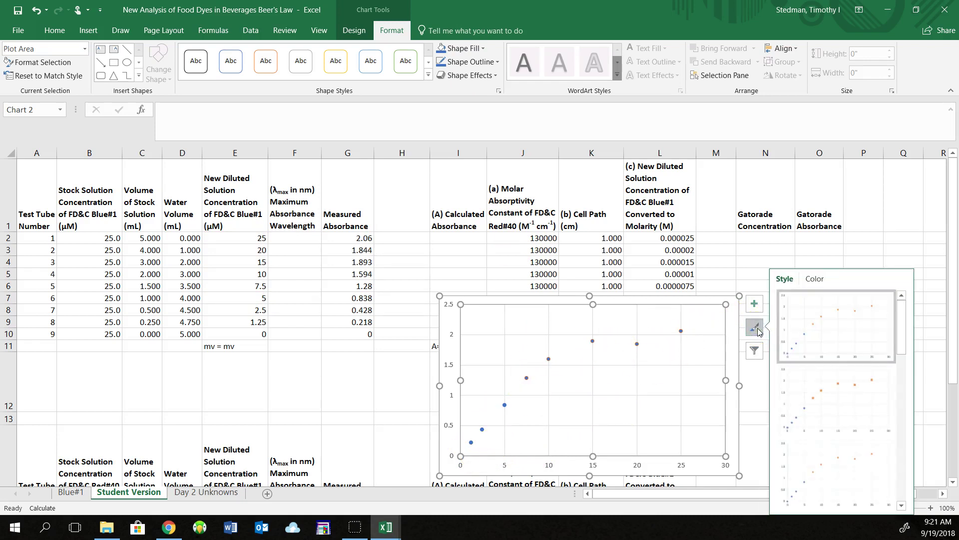
click(816, 279)
click(799, 405)
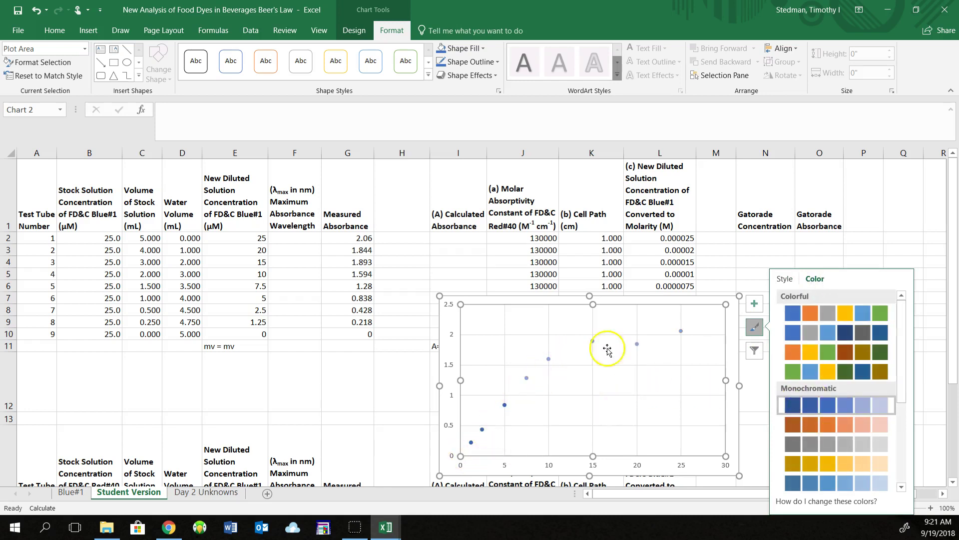
- Add a linear trendline to the Blue Linear series and display its equation on the chart
right_click(471, 443)
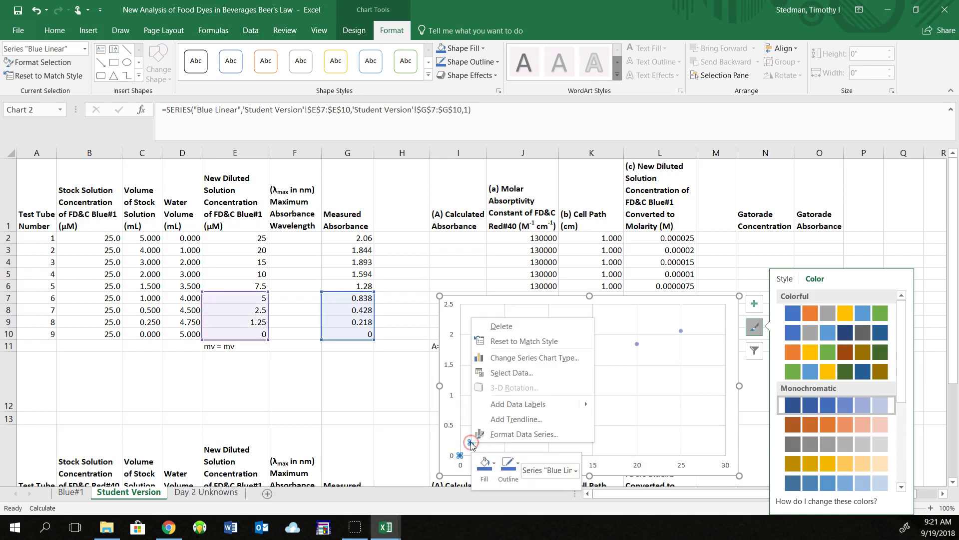
key(Escape)
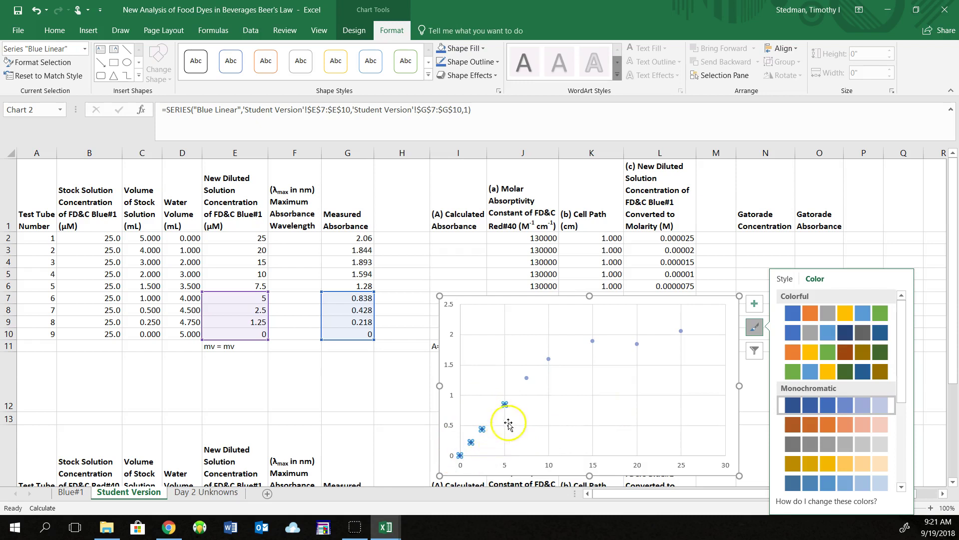
right_click(505, 404)
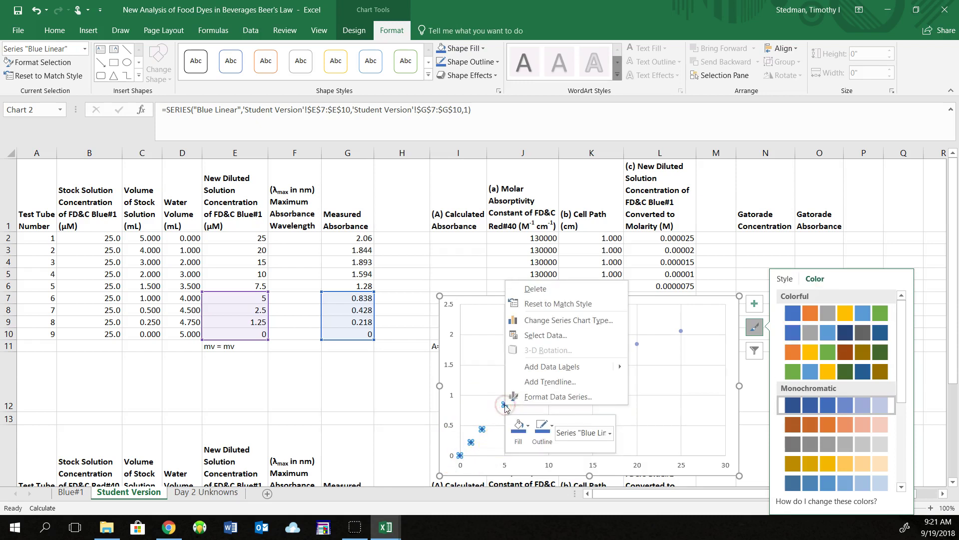
click(549, 384)
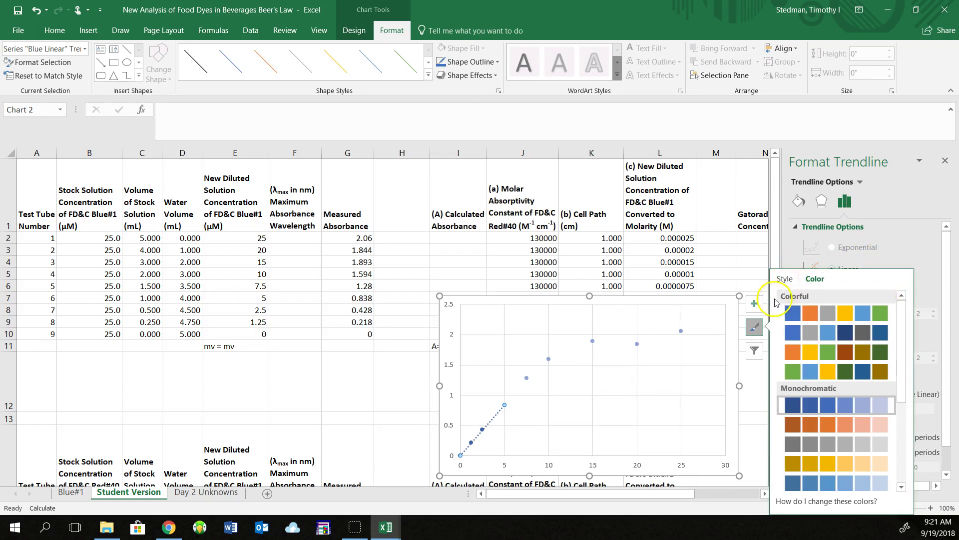
click(755, 327)
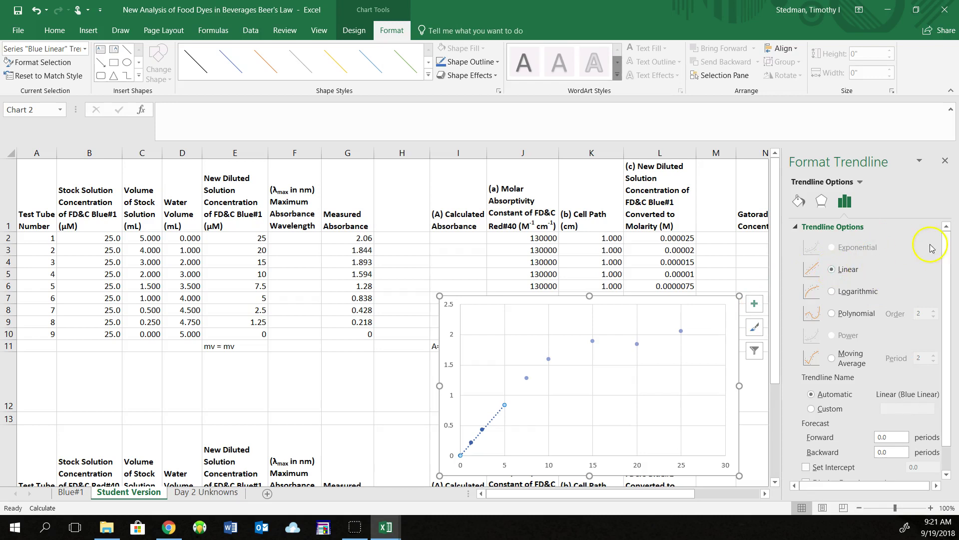
scroll(944, 249, down, 1)
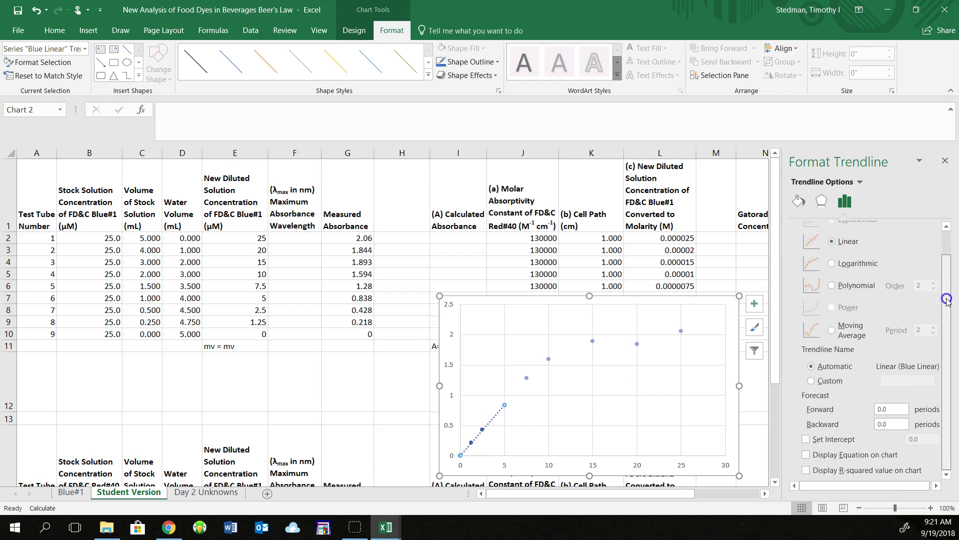
- Turn the trendline's R² value on and then off again, leaving only the equation
click(807, 469)
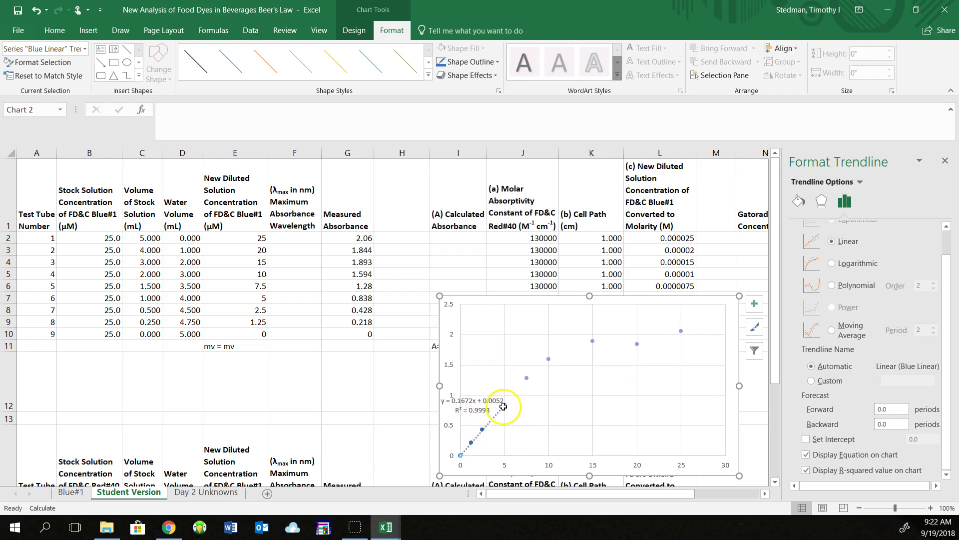
mouse_move(527, 379)
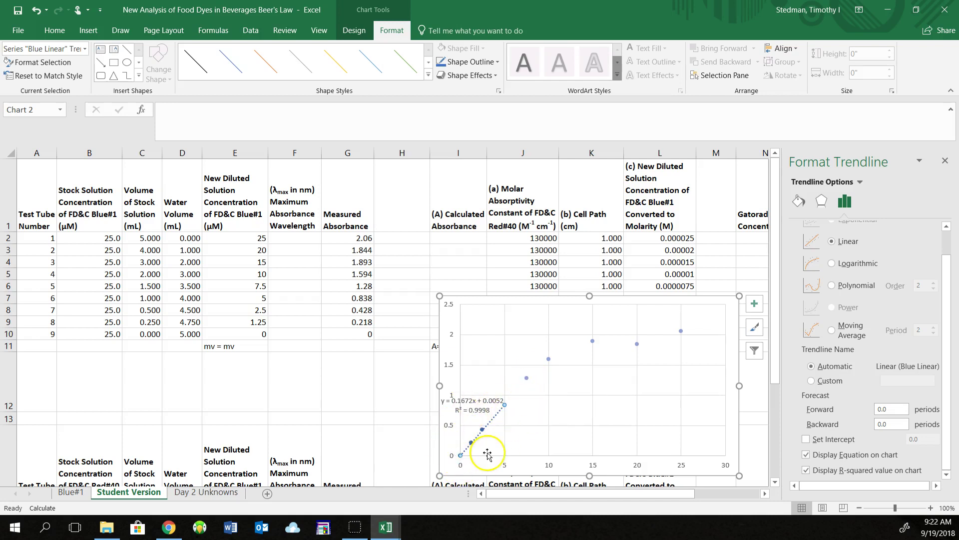
click(806, 470)
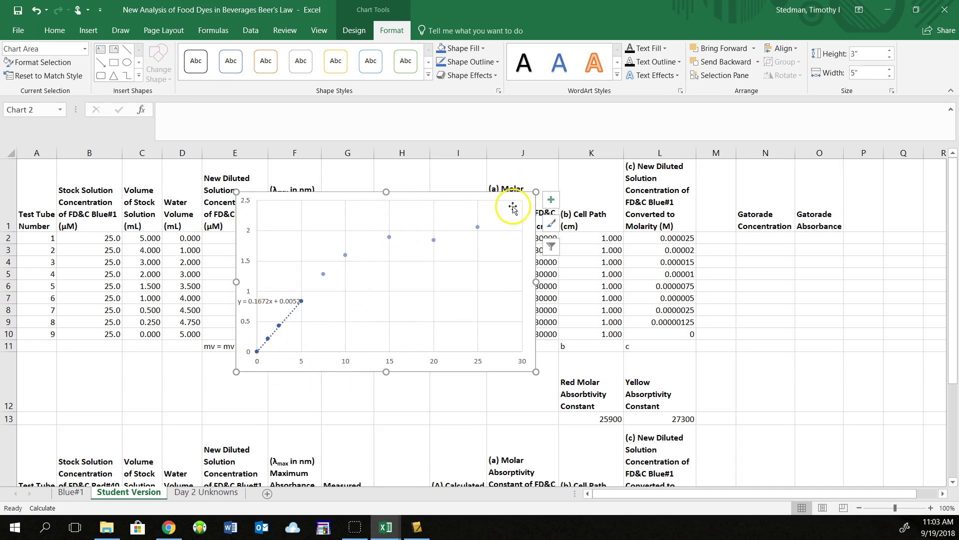
- Add Axis Titles, a Chart Title and a Legend through Chart Elements
click(551, 201)
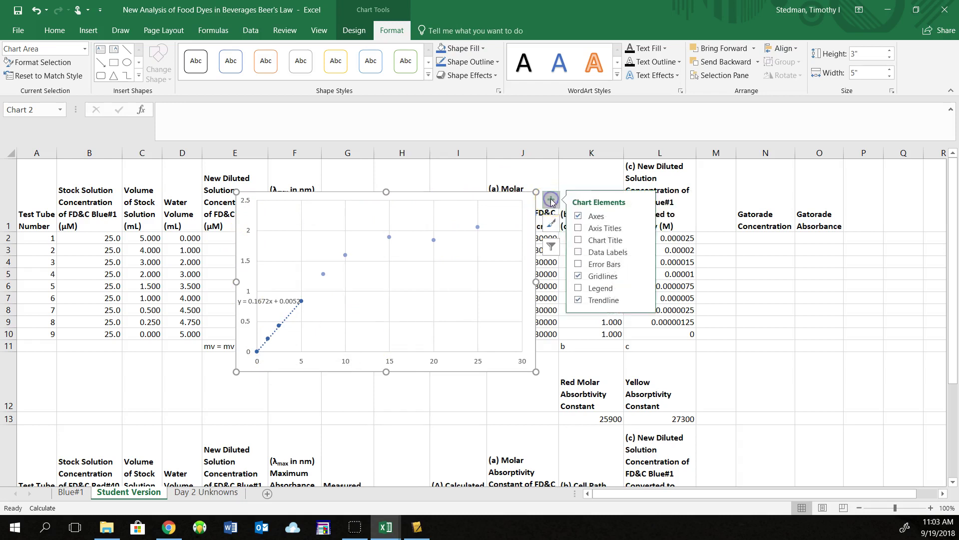
click(578, 229)
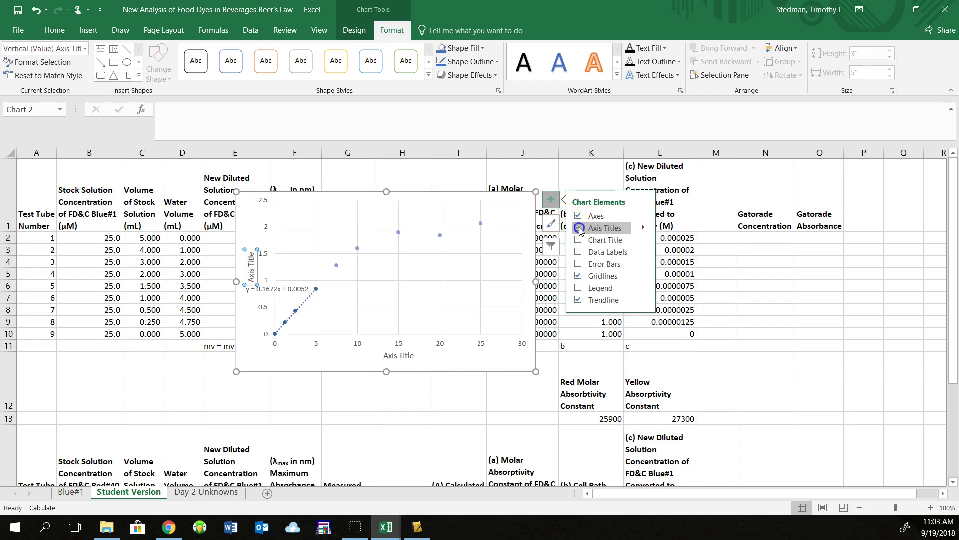
click(579, 240)
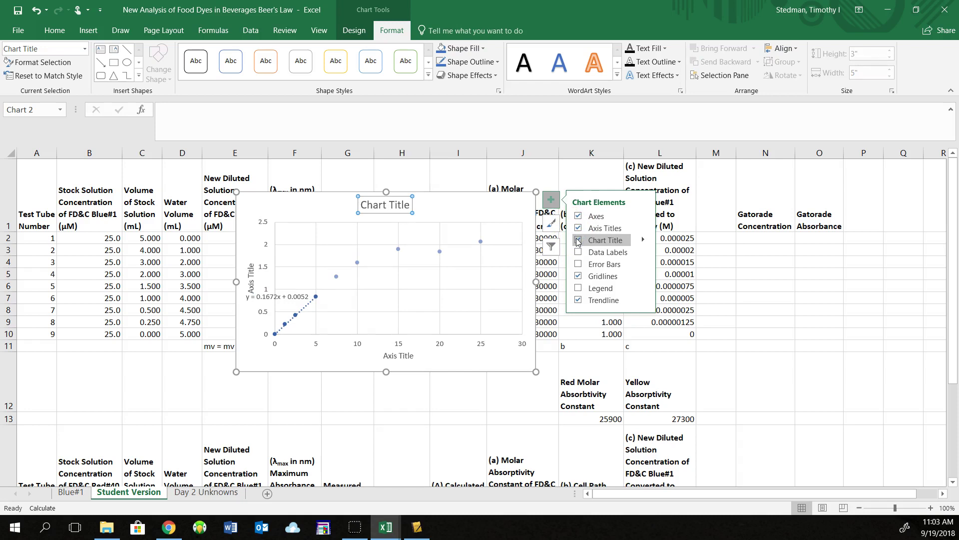
click(578, 288)
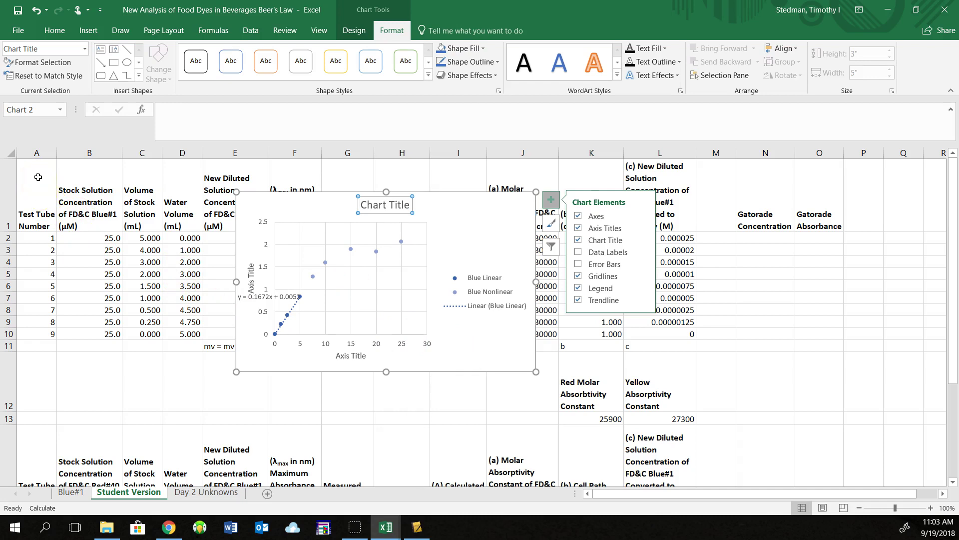
- Copy the top data table, then select the absorptivity values J15:J23
drag(38, 177, 671, 347)
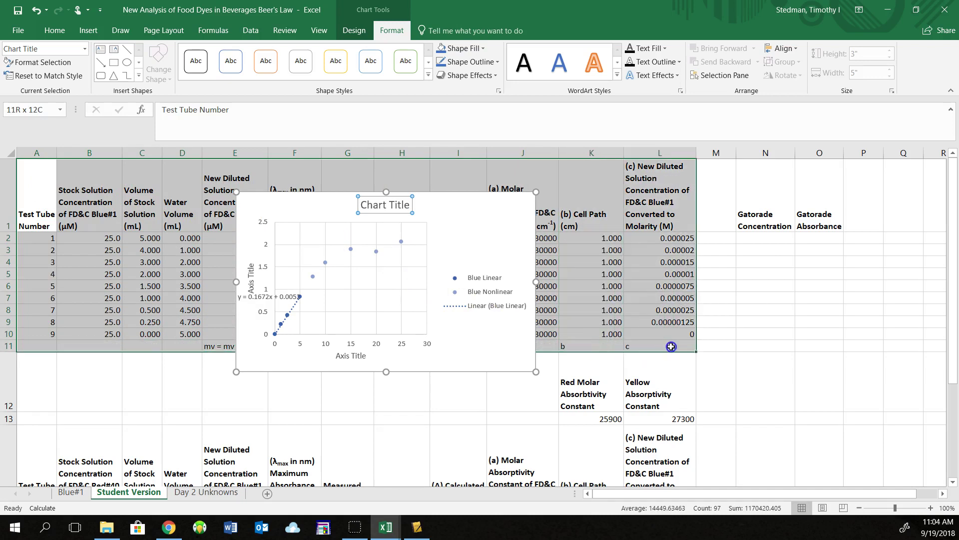
right_click(645, 270)
click(669, 255)
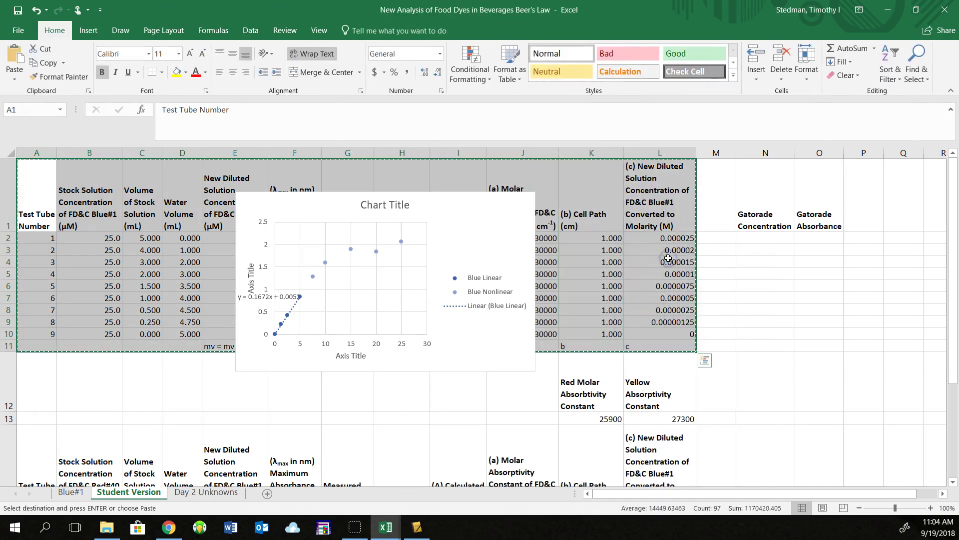
scroll(668, 258, down, 4)
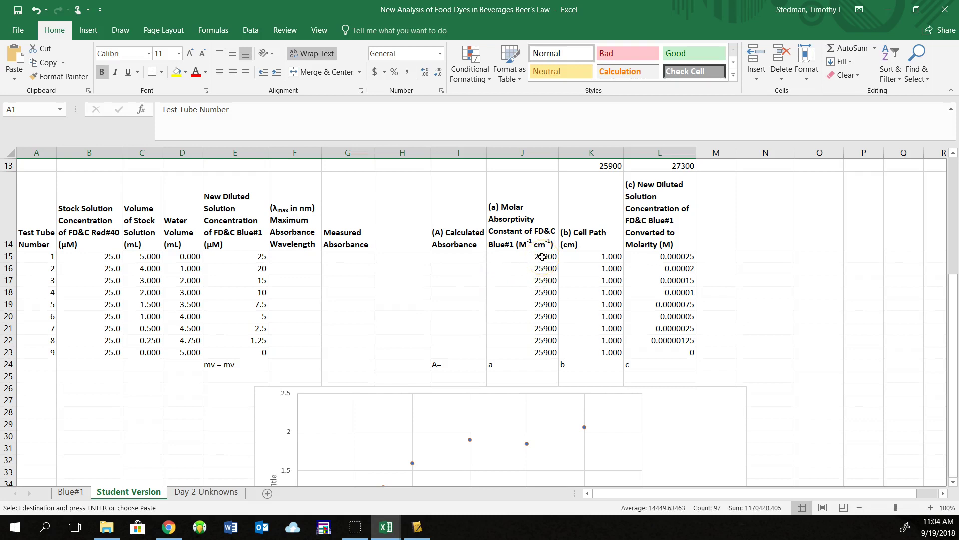
drag(542, 257, 542, 354)
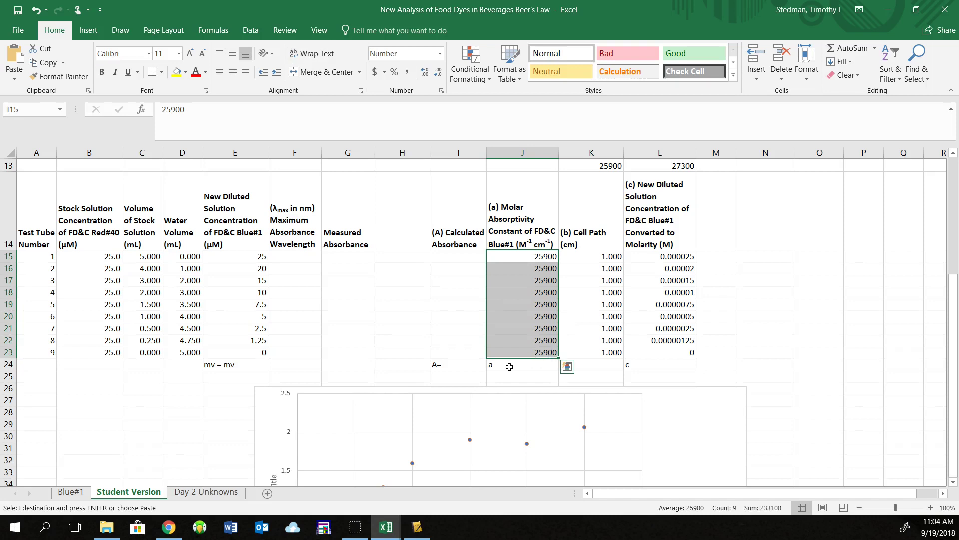
scroll(509, 366, up, 4)
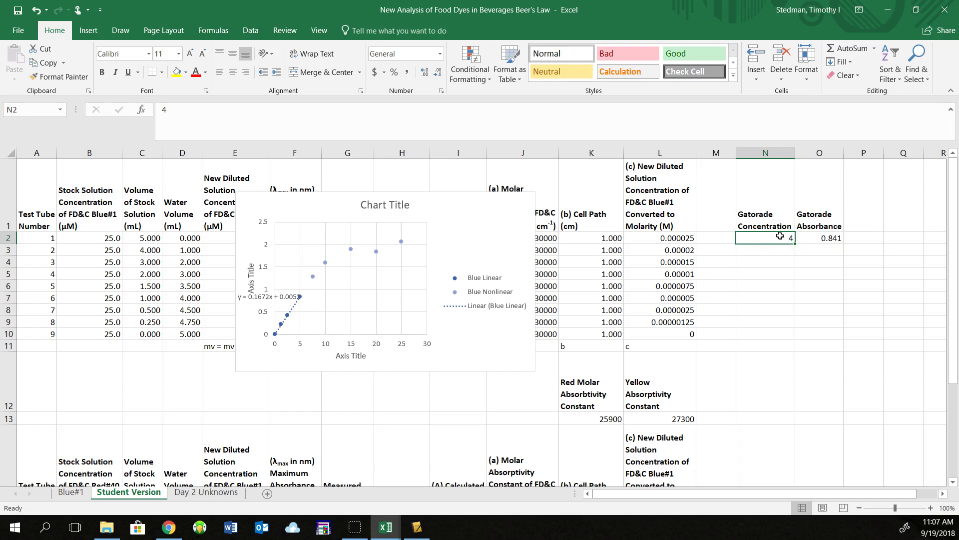
- Format Gatorade concentration cell N2 as Number with 2 decimal places, showing 4.00
click(782, 238)
right_click(773, 239)
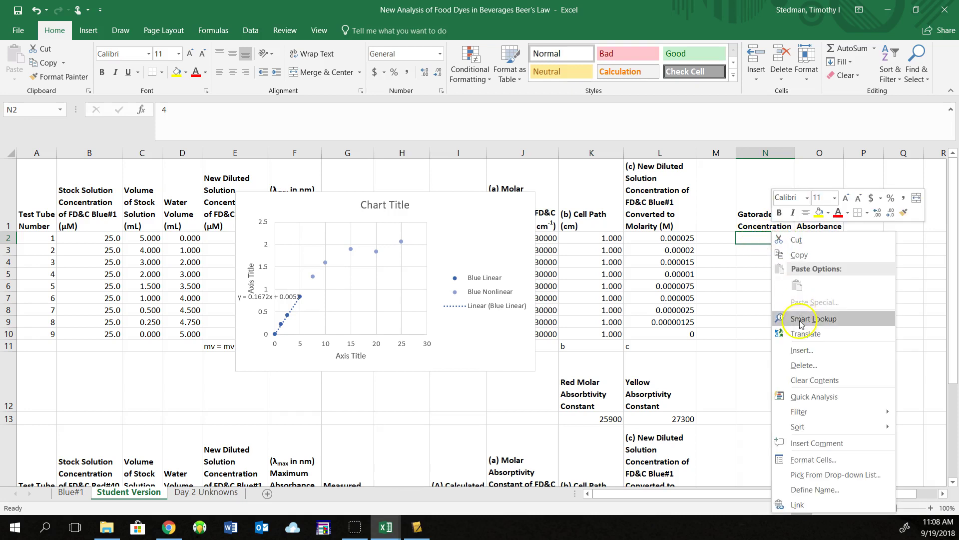
click(809, 460)
click(639, 240)
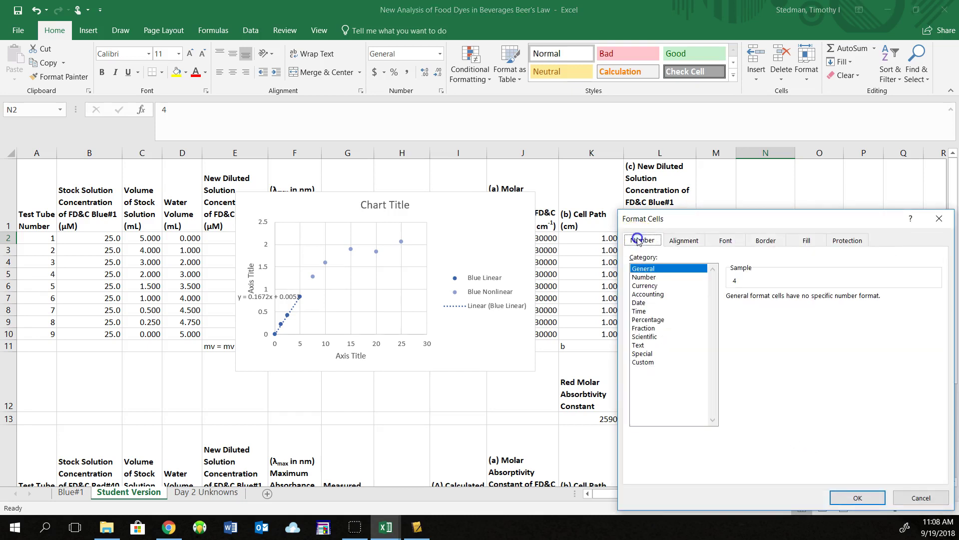
click(644, 277)
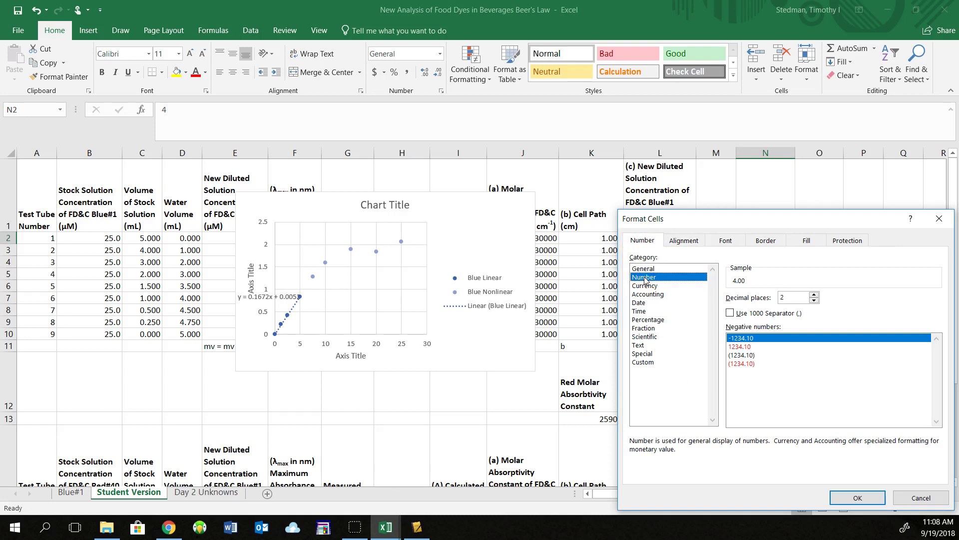
click(815, 294)
click(815, 295)
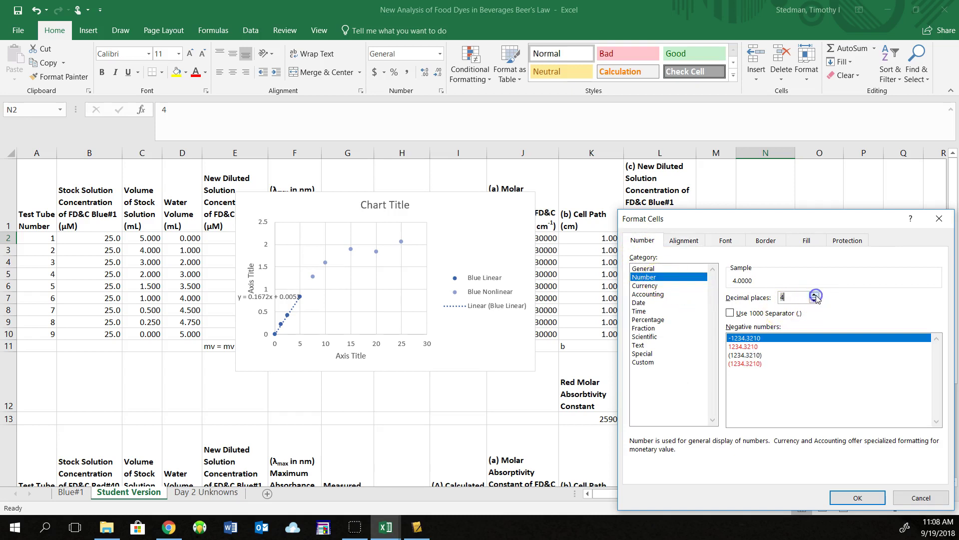
click(814, 295)
click(815, 295)
click(815, 295)
click(814, 301)
click(814, 300)
click(815, 301)
click(815, 300)
click(815, 300)
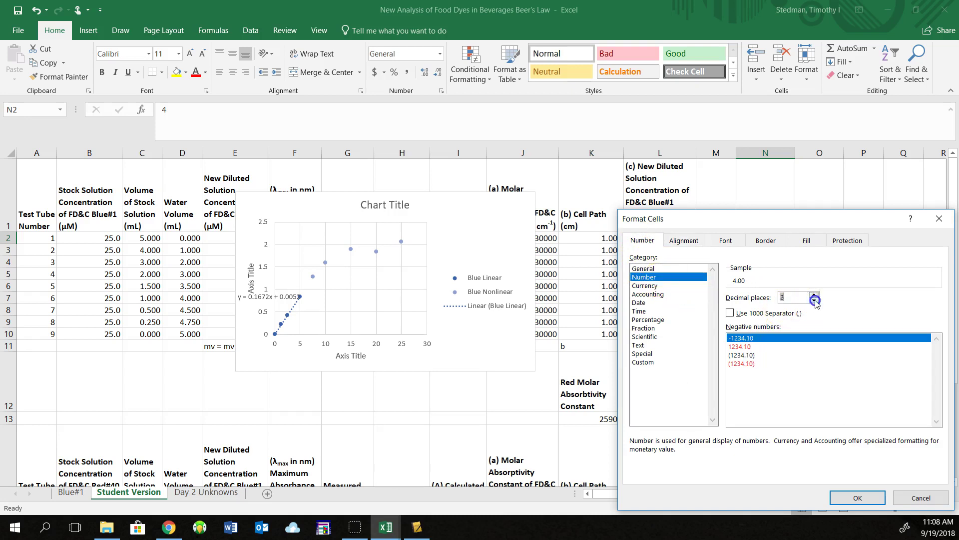
click(857, 497)
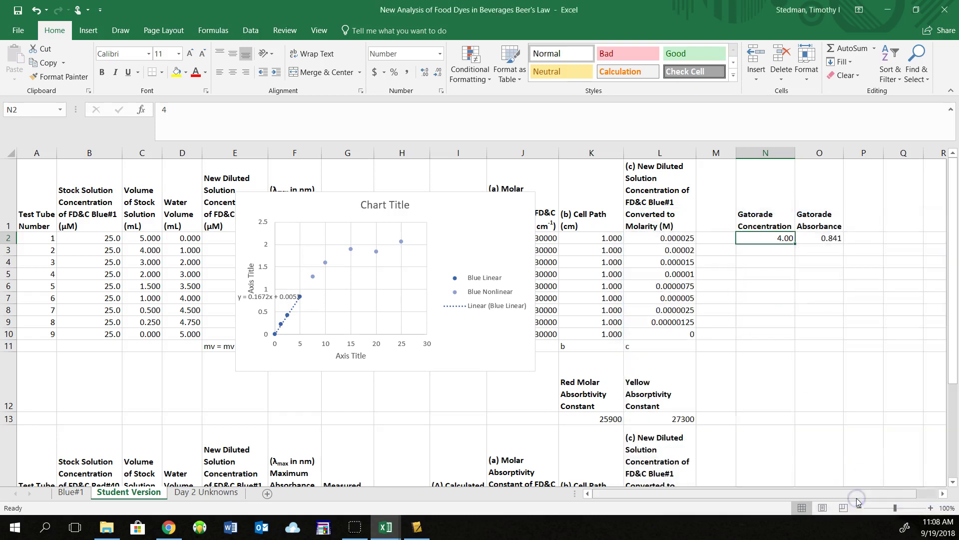
click(829, 239)
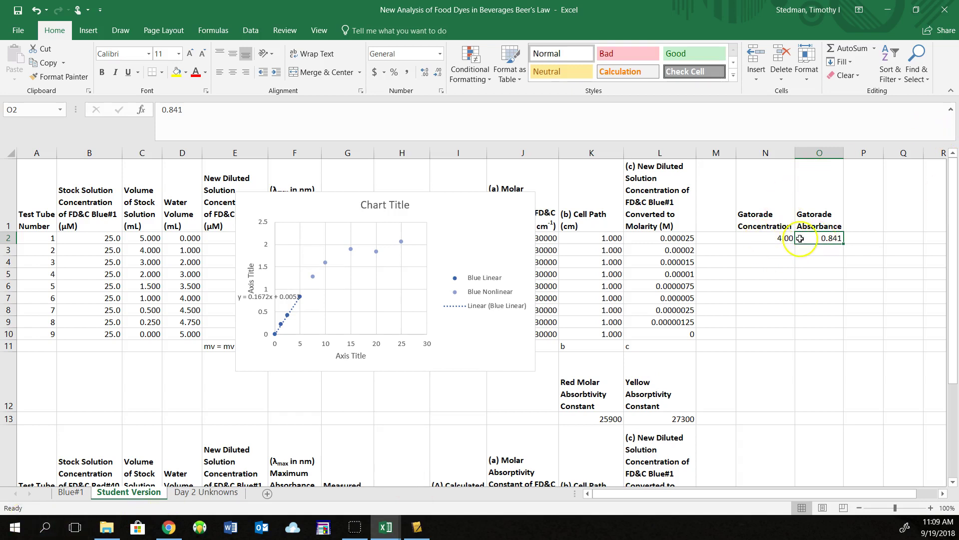
- Add a chart series named 'Blue Gatorade' with X values from N2 and Y values from O2
right_click(451, 224)
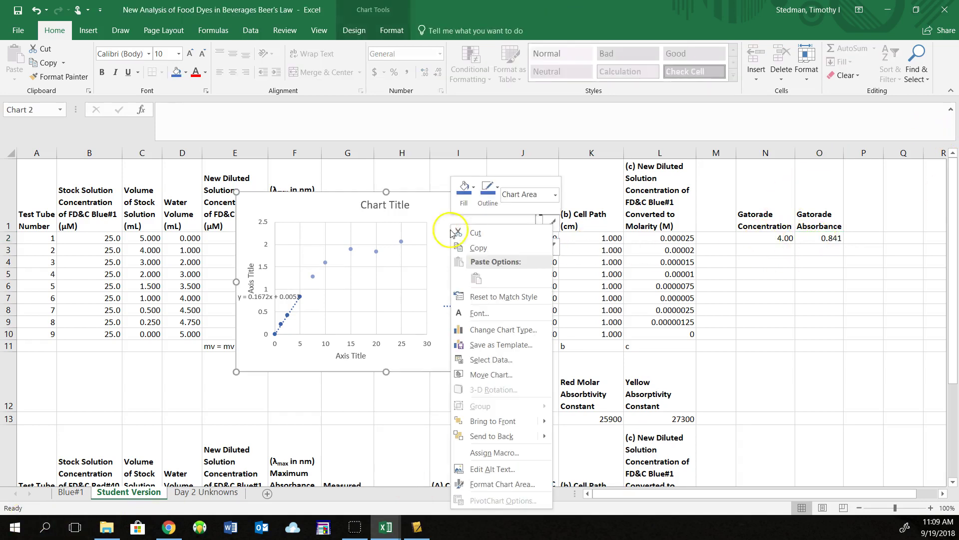
click(488, 360)
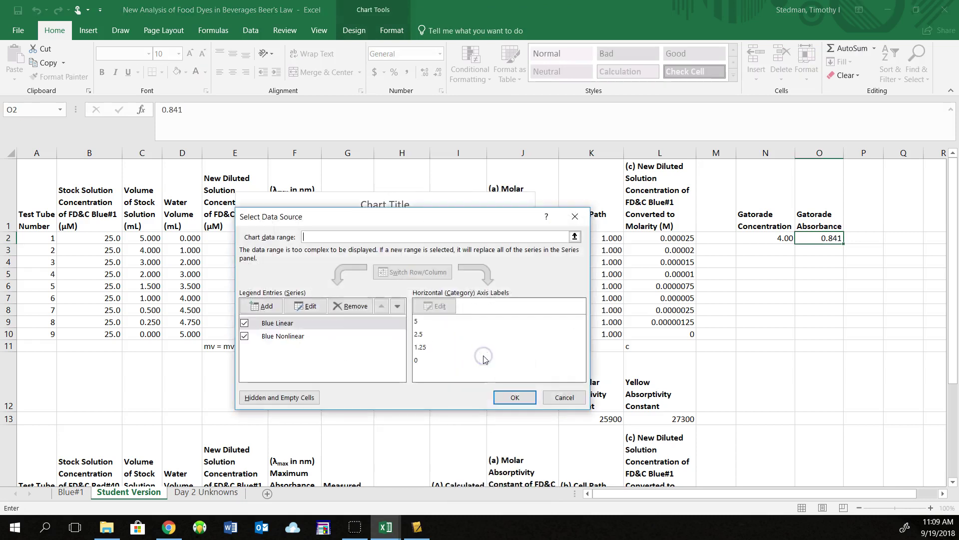
click(268, 306)
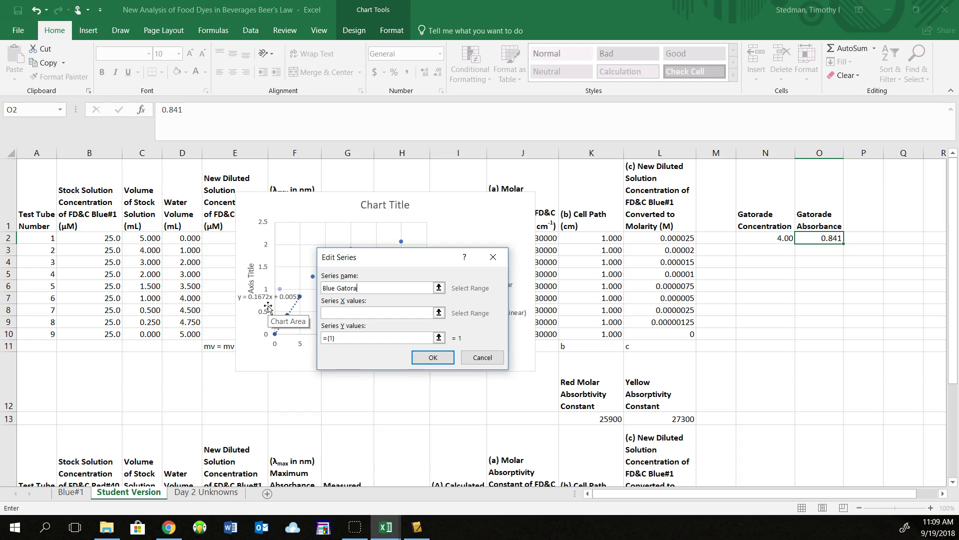
click(330, 311)
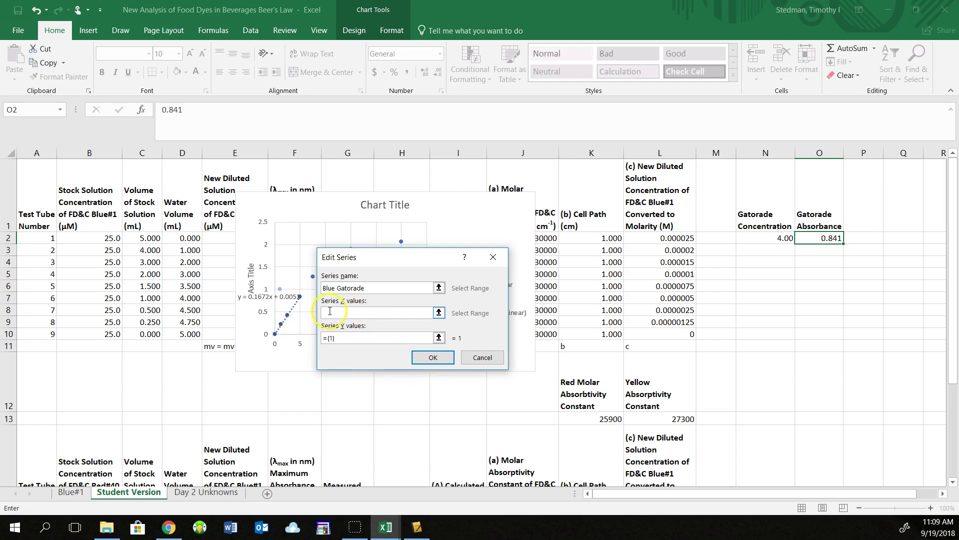
click(327, 314)
click(752, 239)
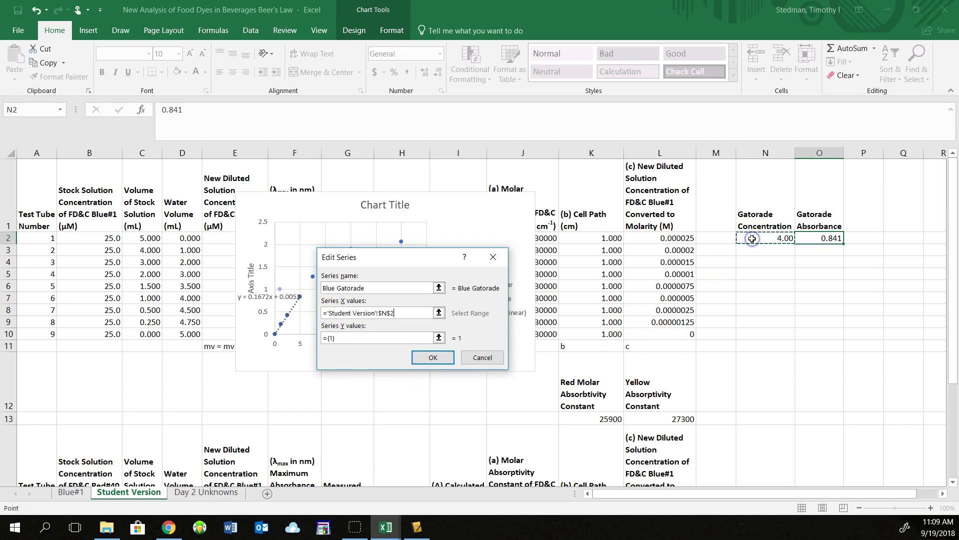
click(342, 339)
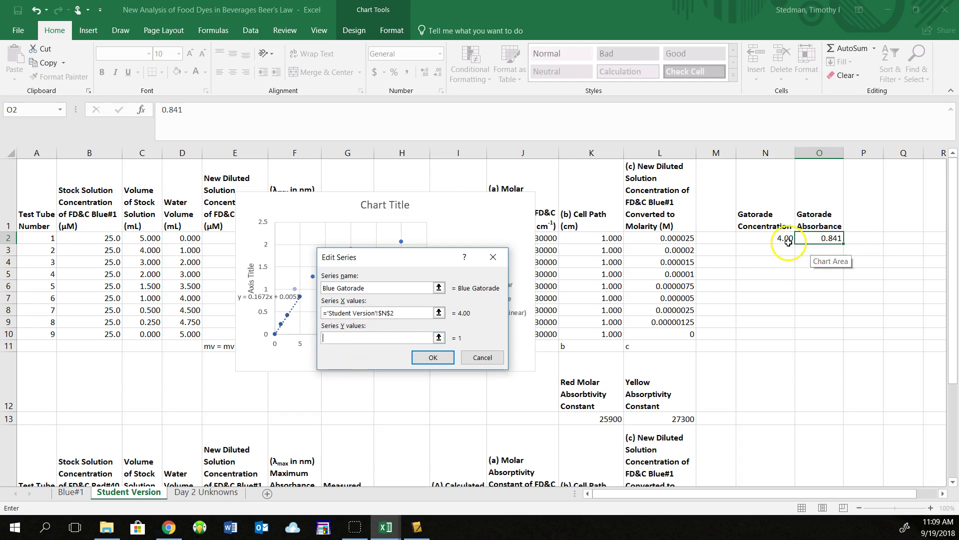
click(820, 239)
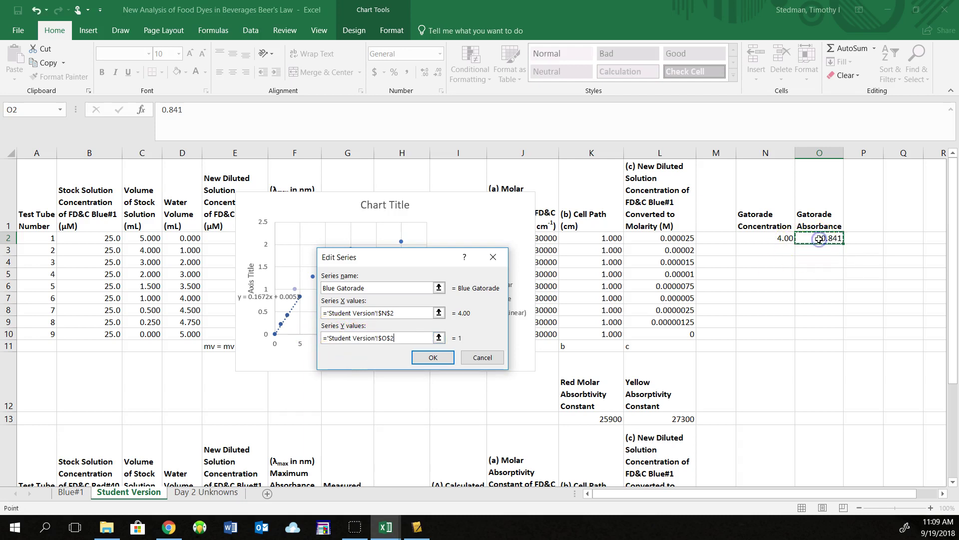
click(436, 358)
click(509, 395)
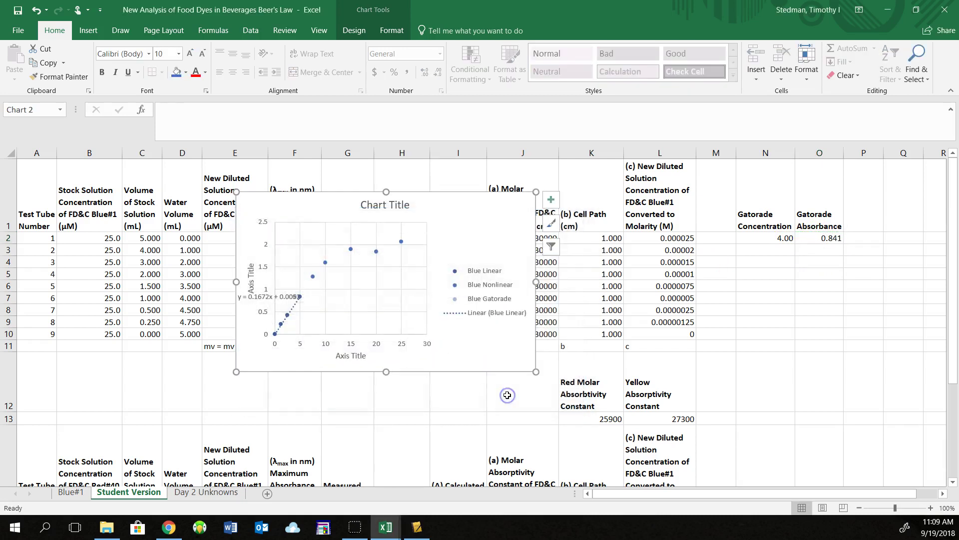
- Move the chart right to uncover columns E–G, enter 5 in N2, and title the horizontal axis 'Concentration M'
drag(429, 193, 611, 198)
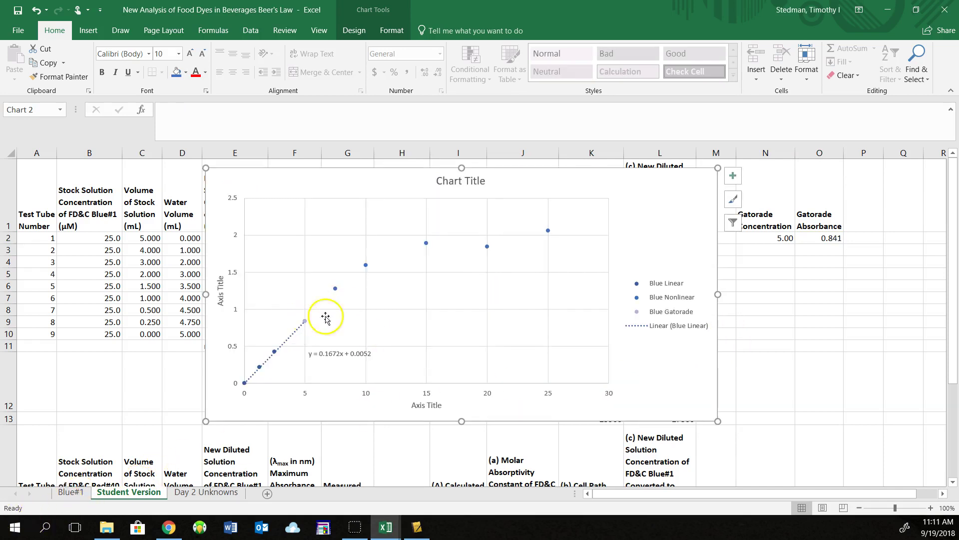
click(764, 239)
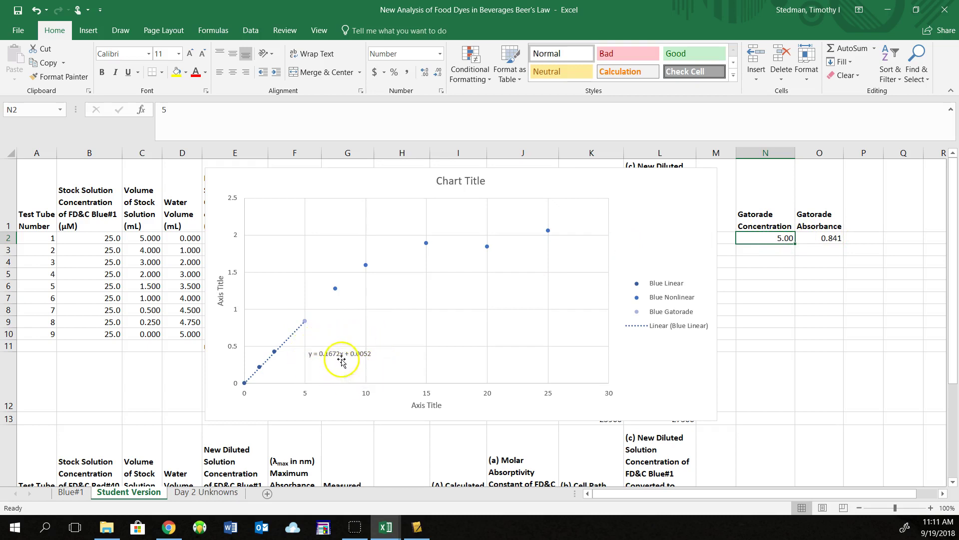
click(309, 360)
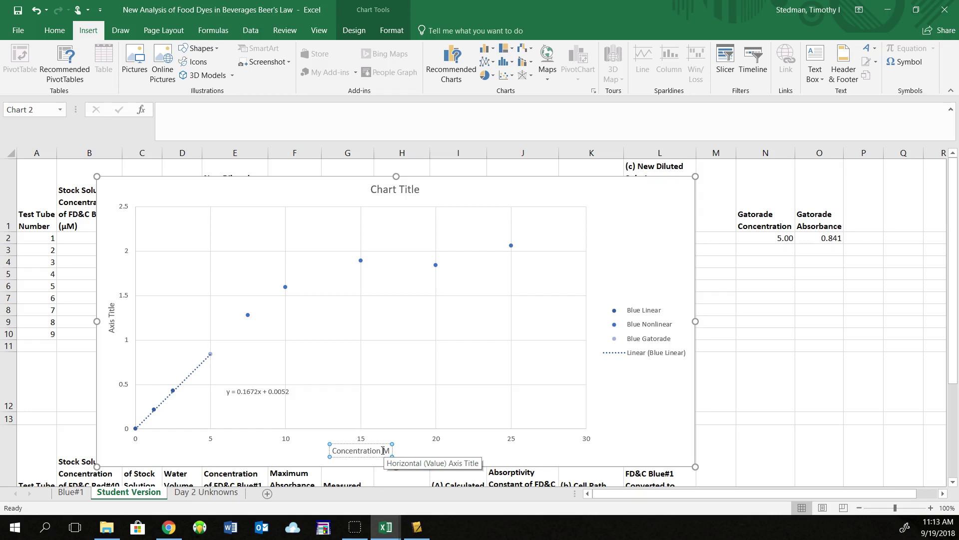
- Insert the µ Micro Sign symbol before 'M' in the horizontal axis title
click(381, 451)
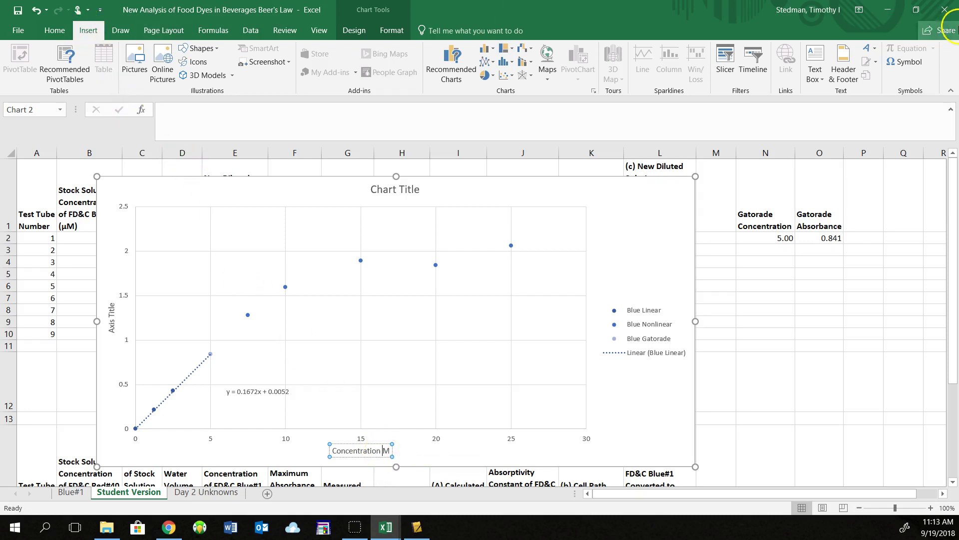
click(906, 63)
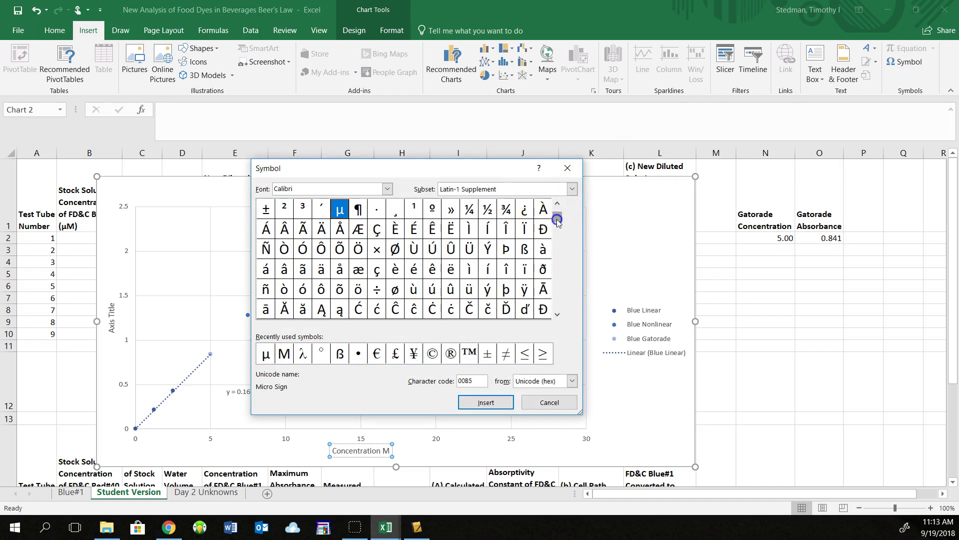
drag(557, 220, 557, 212)
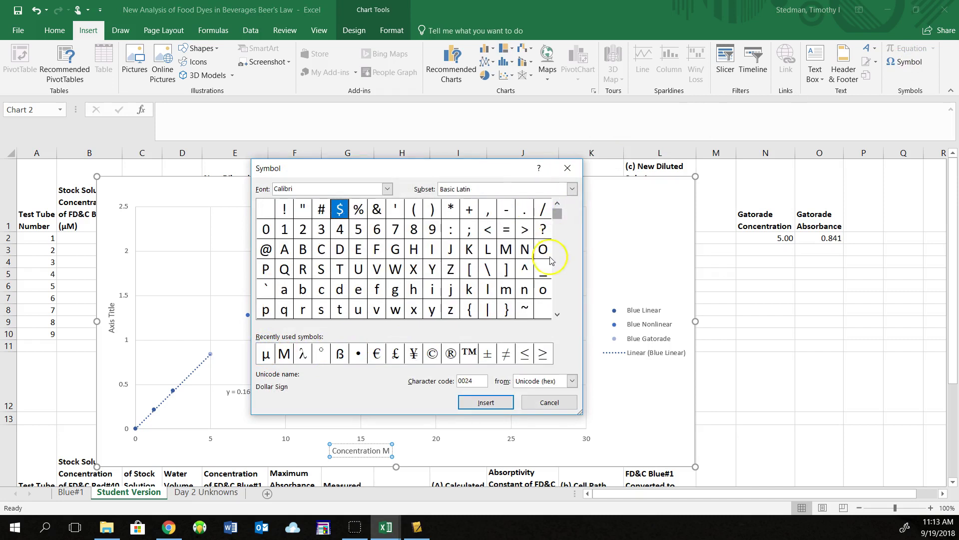
click(558, 315)
click(557, 315)
click(557, 314)
click(557, 315)
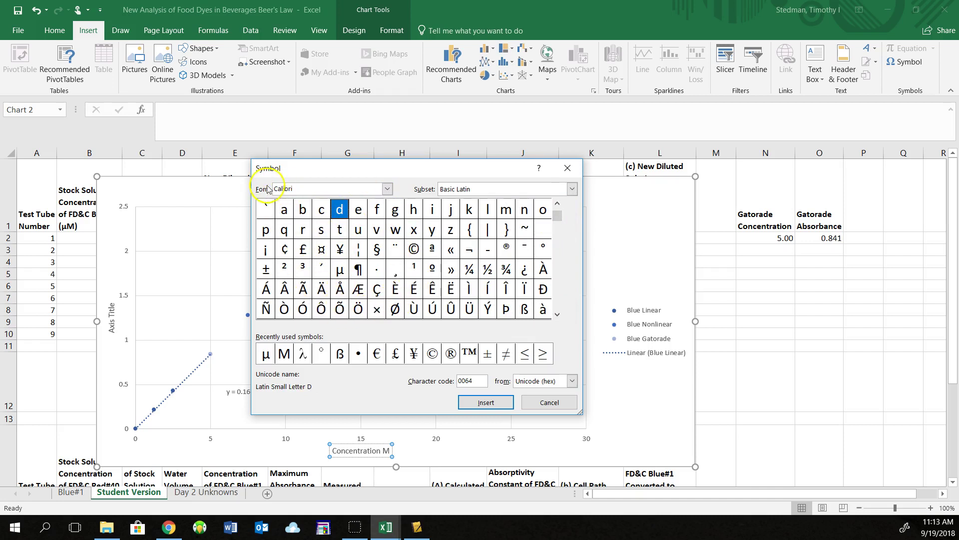
click(267, 355)
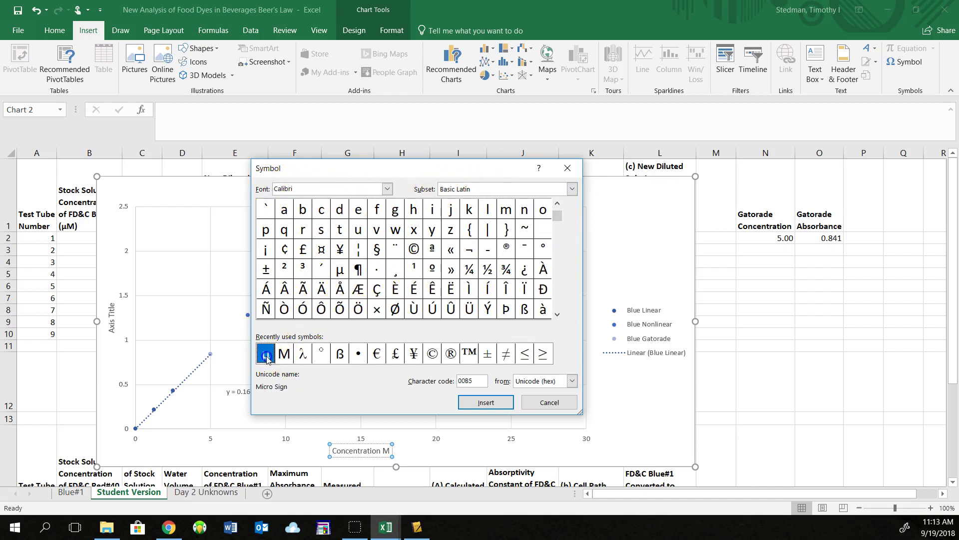
click(487, 404)
click(550, 402)
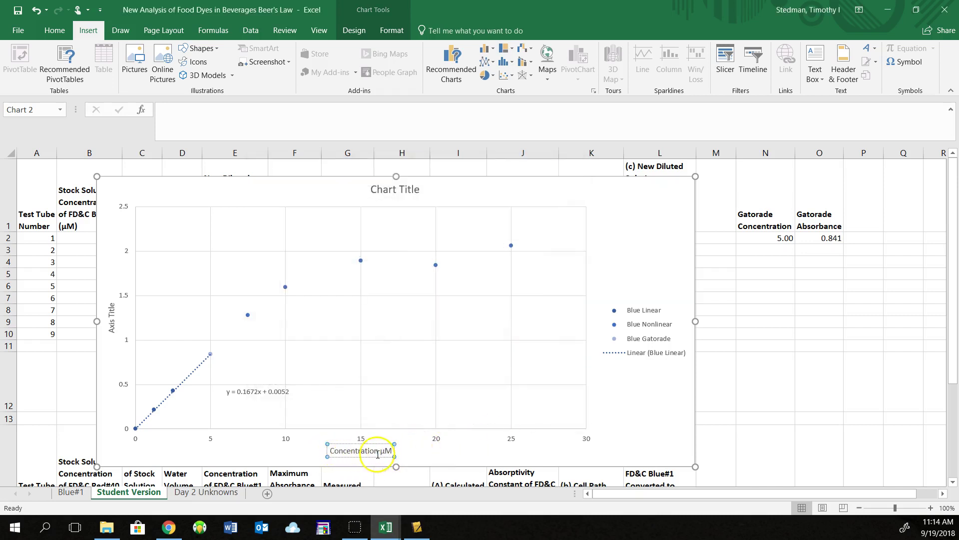
click(112, 321)
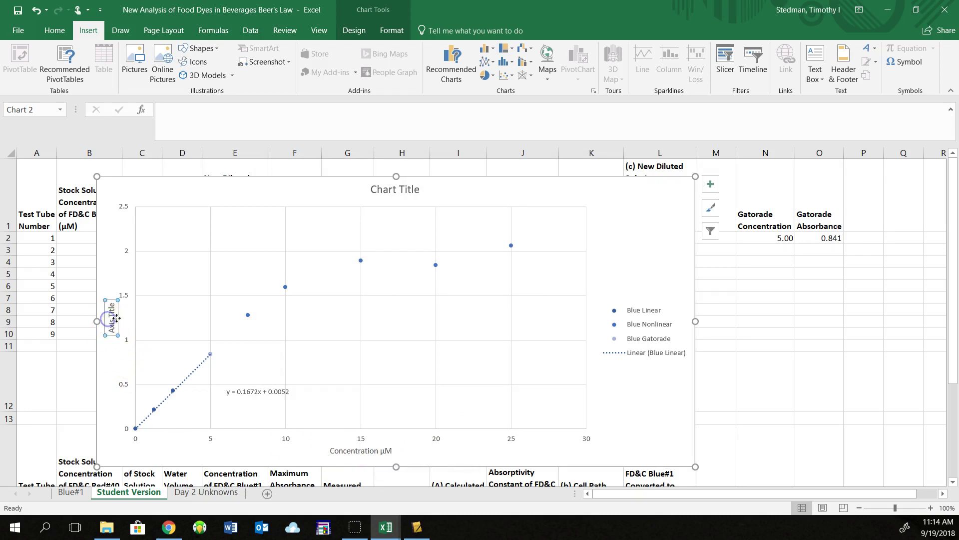
click(112, 322)
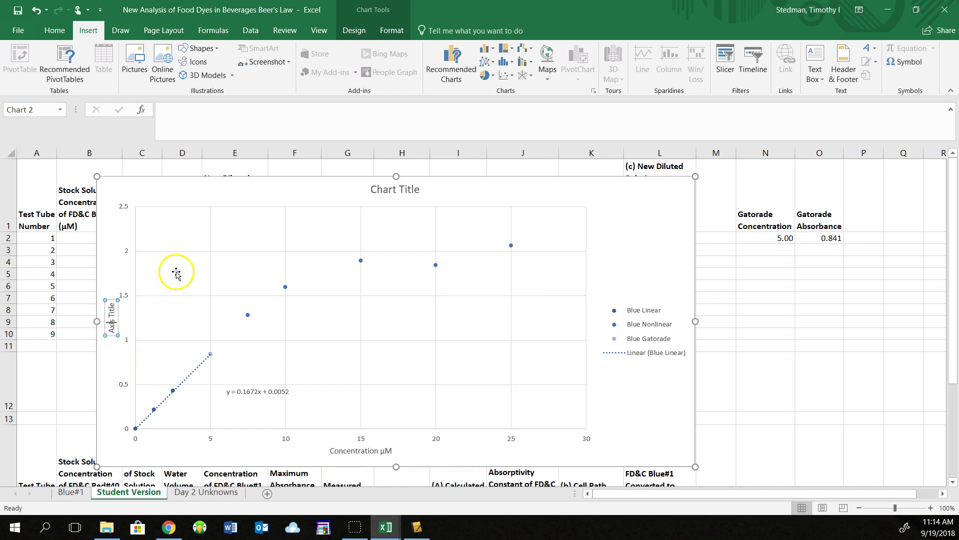
click(407, 189)
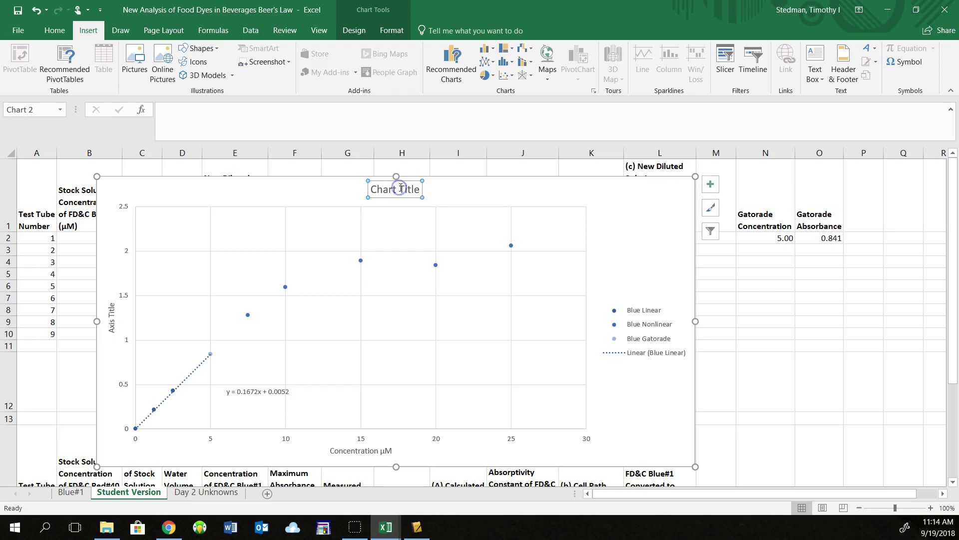